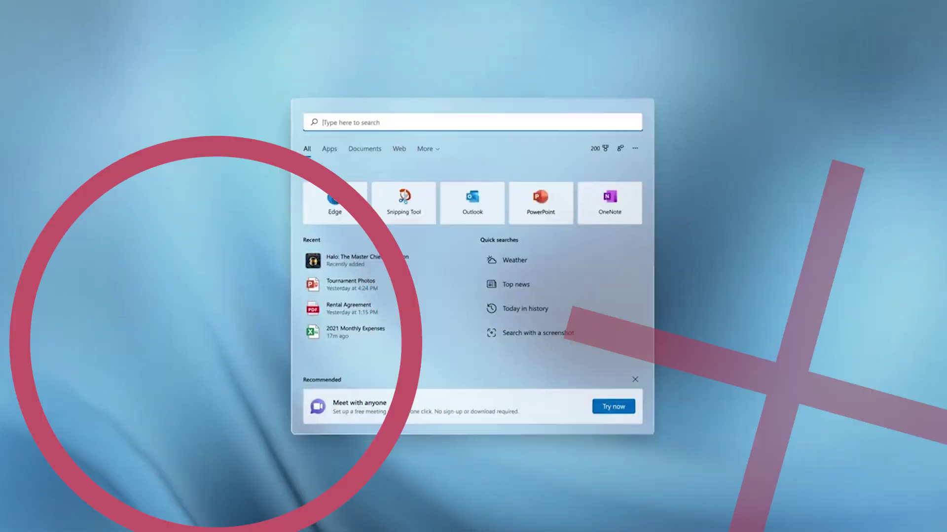
{"action": "type", "text": "settings"}
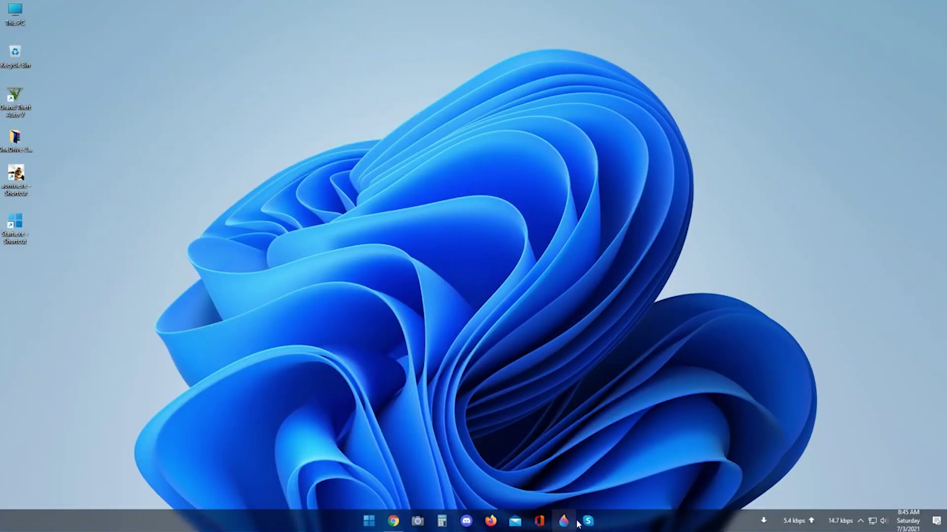
{"action": "left_click", "coordinate": [369, 521]}
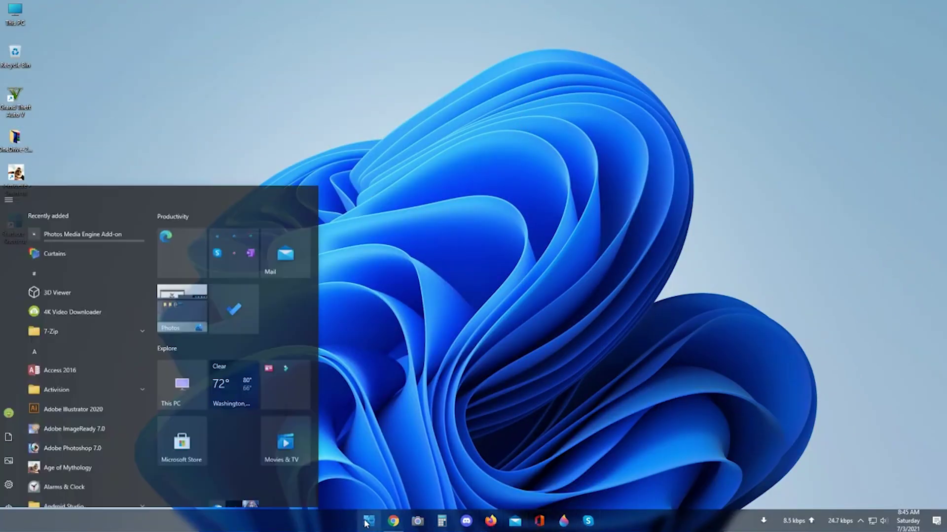
{"action": "left_click", "coordinate": [369, 522]}
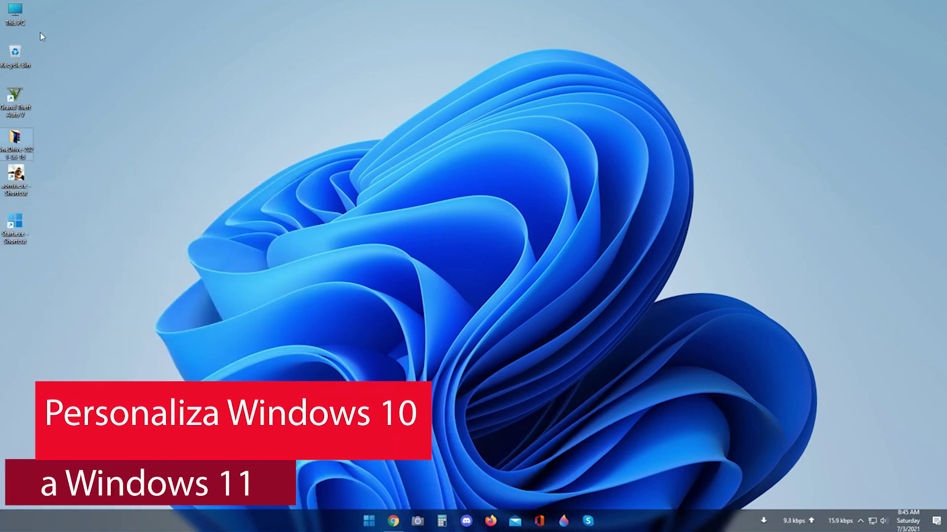
Look through This PC, the Local Disk (C:) contents and the Libraries in File Explorer, and view the window maximized and restored.
{"action": "double_click", "coordinate": [25, 15]}
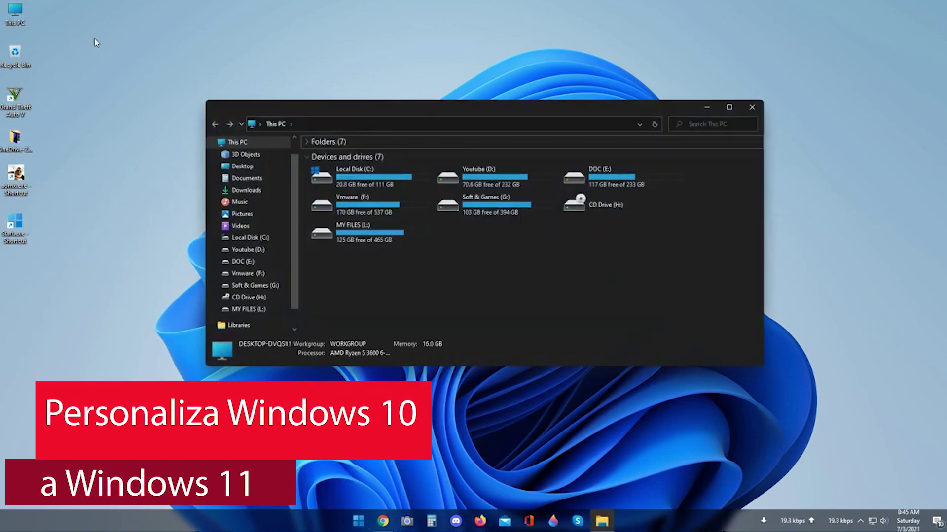
{"action": "left_click_drag", "start_coordinate": [315, 104], "coordinate": [276, 98]}
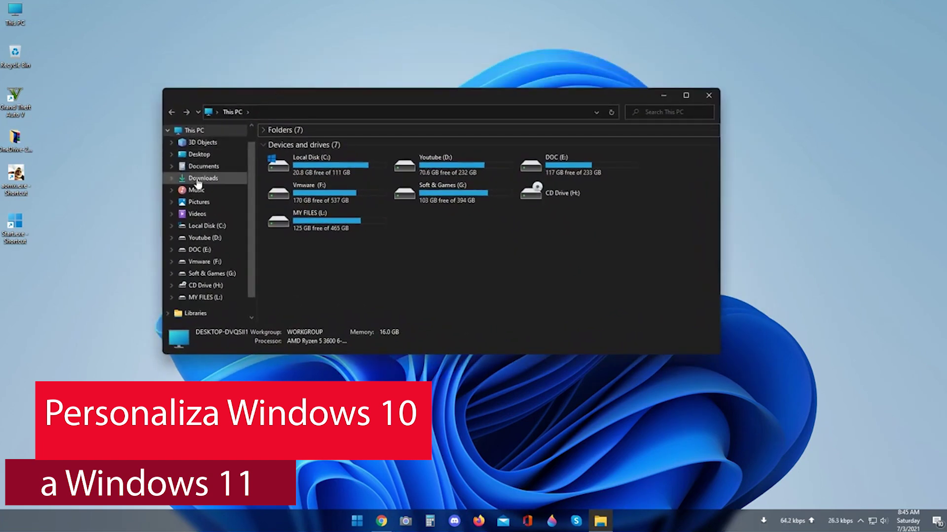
{"action": "double_click", "coordinate": [278, 165]}
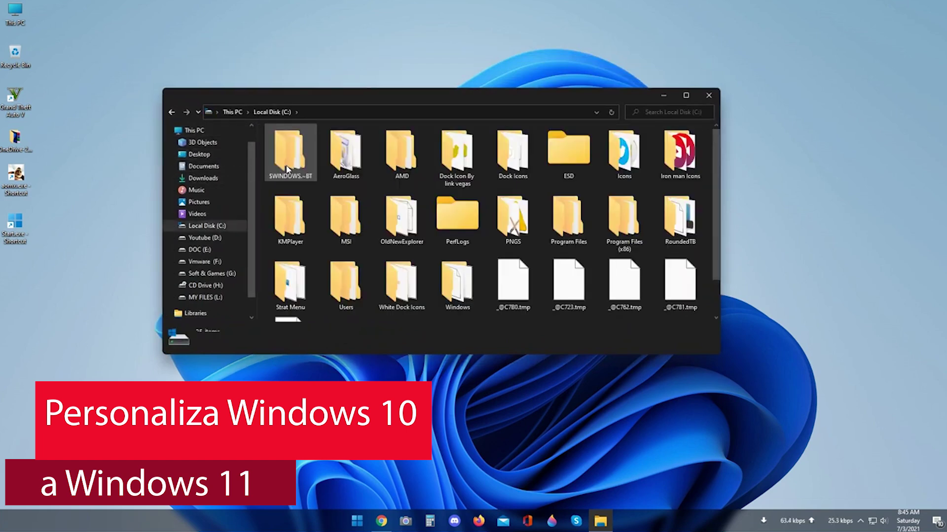
{"action": "left_click", "coordinate": [195, 132]}
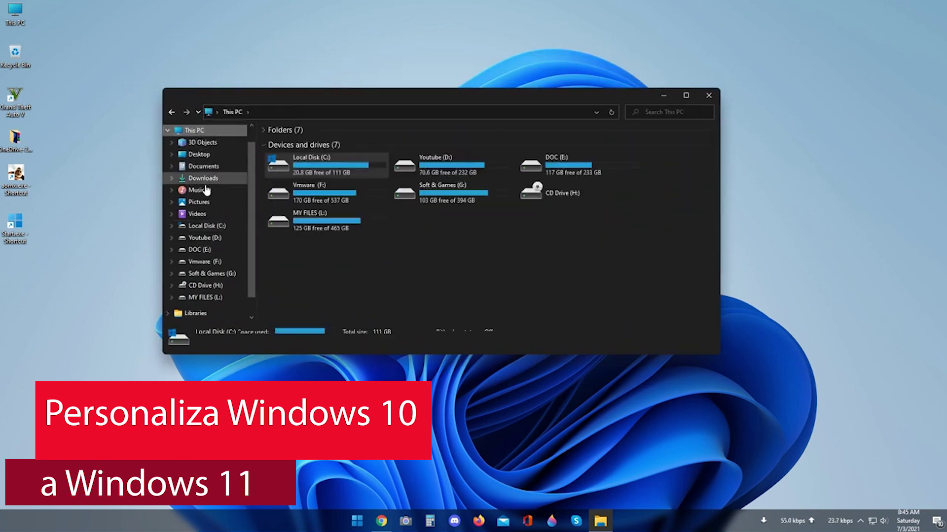
{"action": "left_click", "coordinate": [200, 313]}
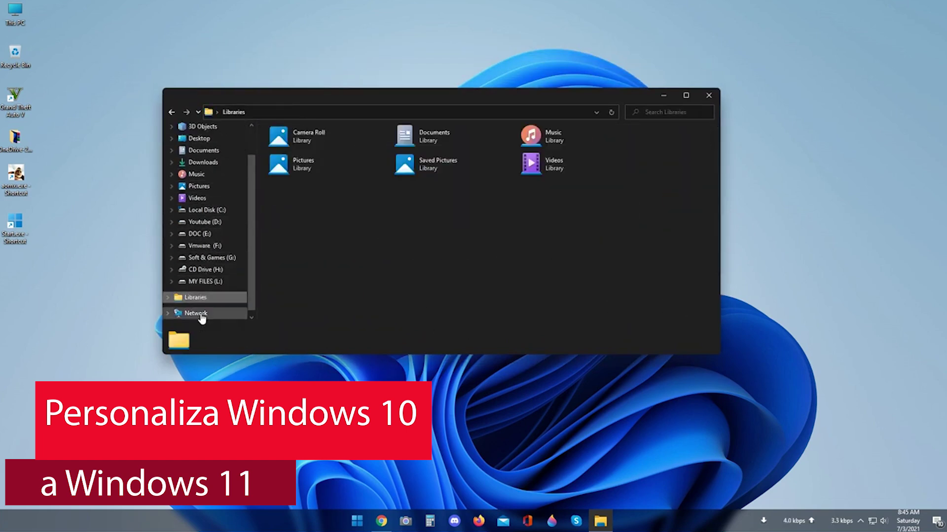
{"action": "scroll", "coordinate": [201, 308], "scroll_direction": "up", "scroll_amount": 1}
{"action": "left_click", "coordinate": [200, 151]}
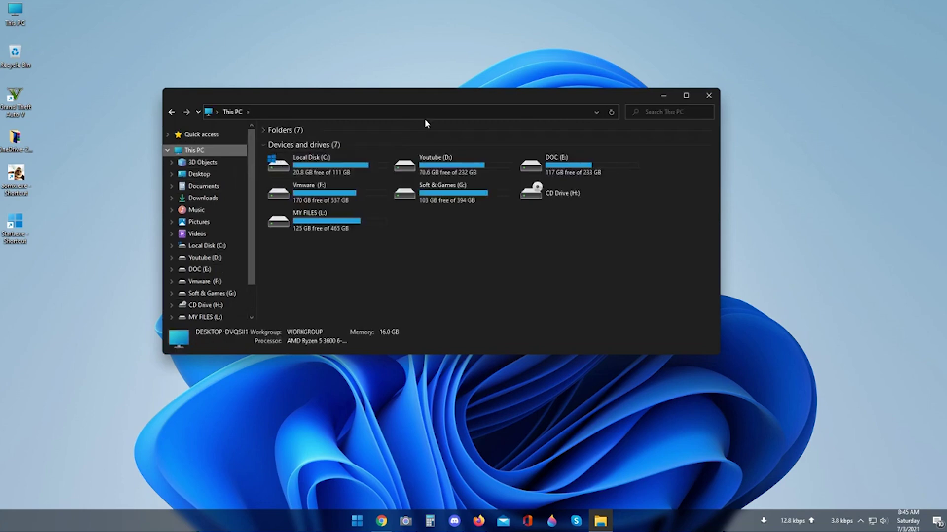
{"action": "double_click", "coordinate": [433, 94]}
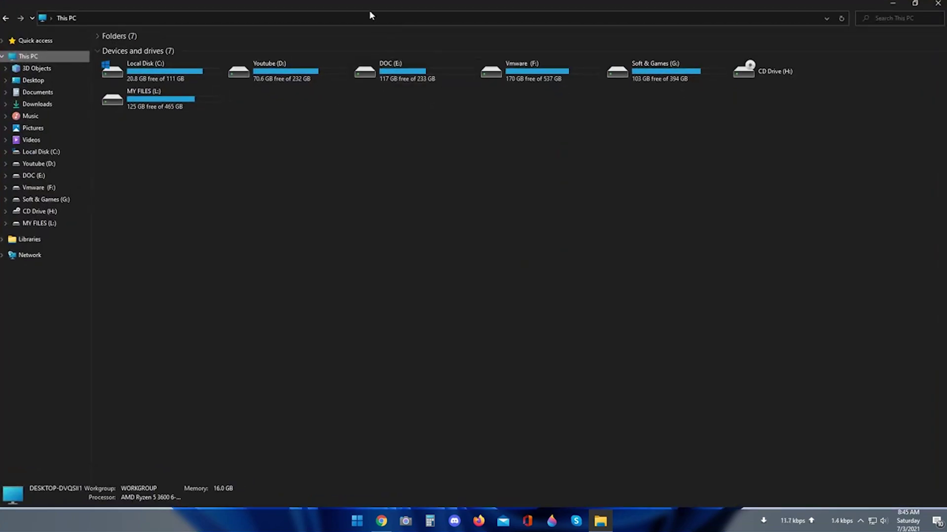
{"action": "left_click_drag", "start_coordinate": [370, 6], "coordinate": [455, 36]}
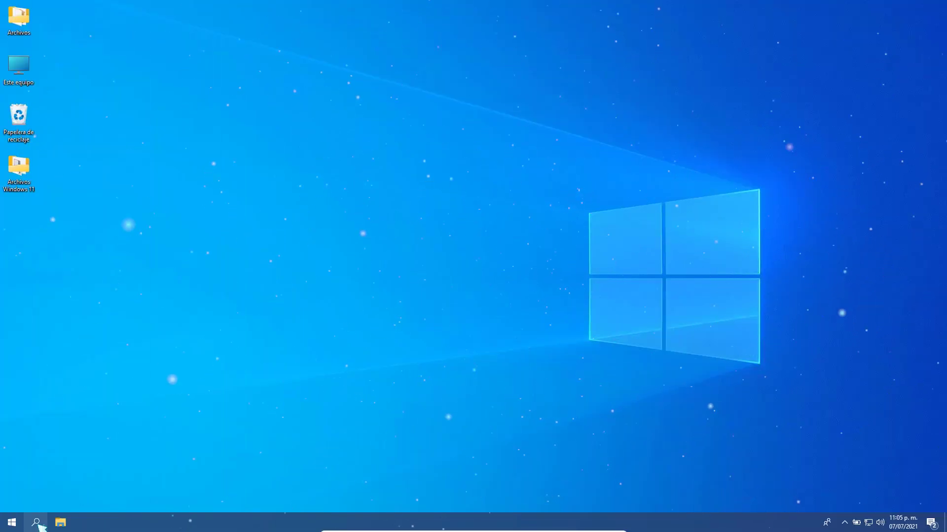
Search Windows for "puntos" and open the settings for creating a restore point.
{"action": "left_click", "coordinate": [37, 524]}
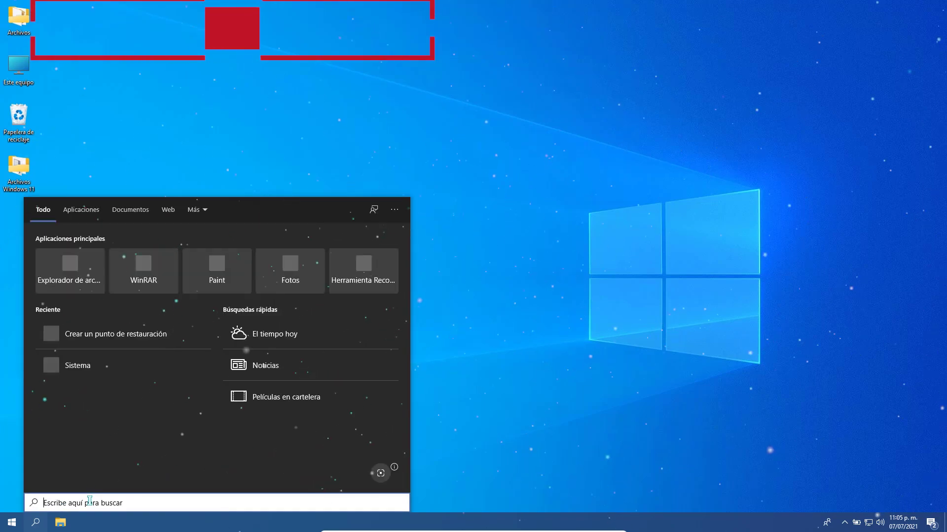
{"action": "type", "text": "puntos"}
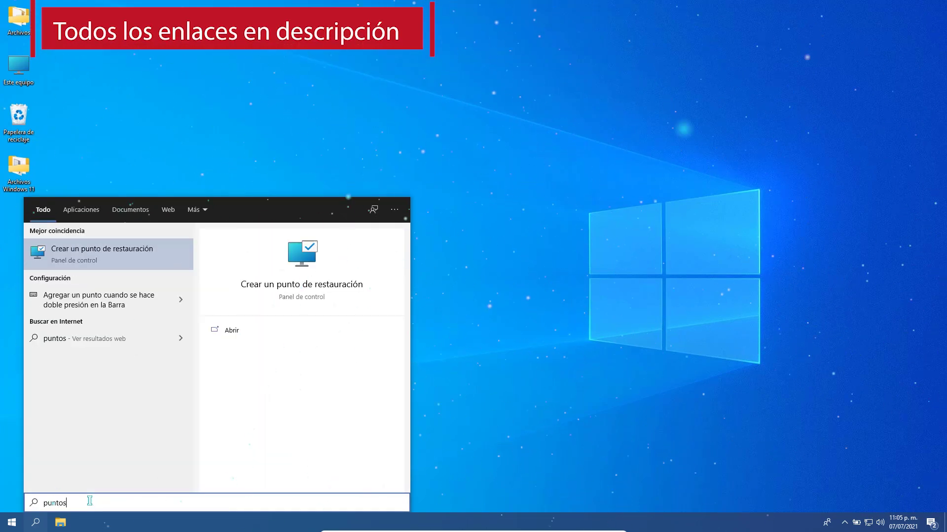
{"action": "left_click", "coordinate": [52, 249]}
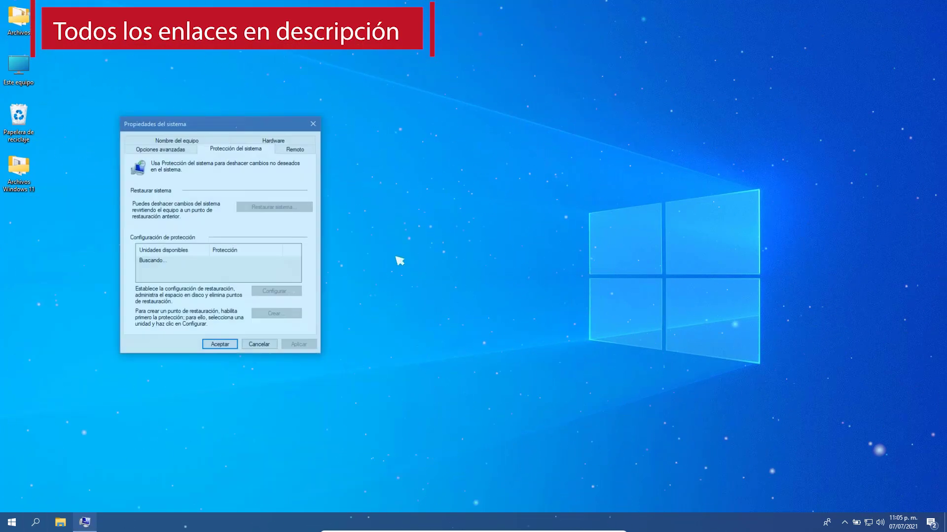
Create a restore point for the system drive C: described as "Antes de cambios" and close the system properties.
{"action": "left_click", "coordinate": [252, 262]}
{"action": "left_click", "coordinate": [277, 315]}
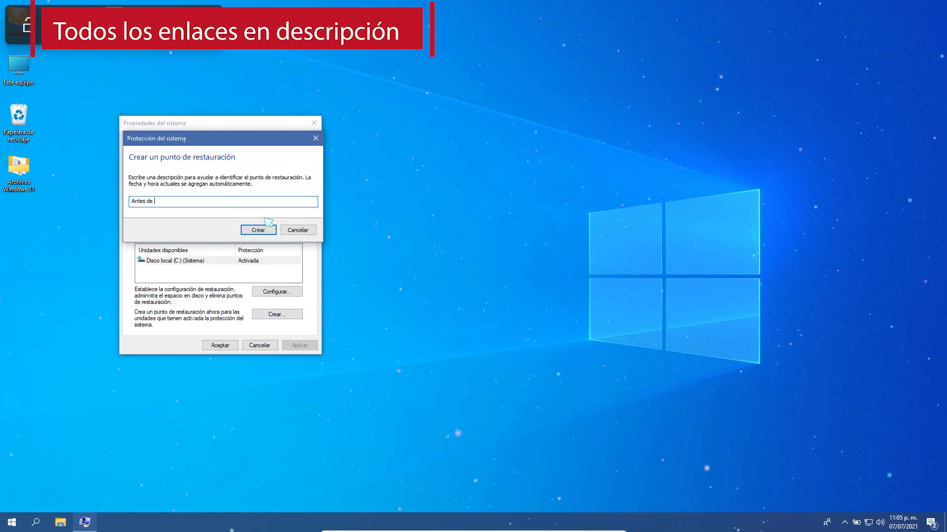
{"action": "type", "text": "Antes de cambios"}
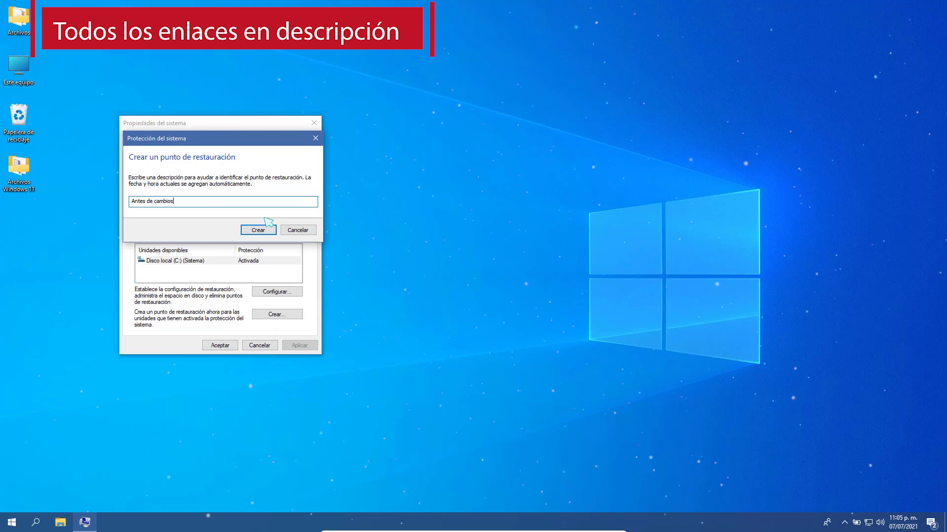
{"action": "key", "text": "Return"}
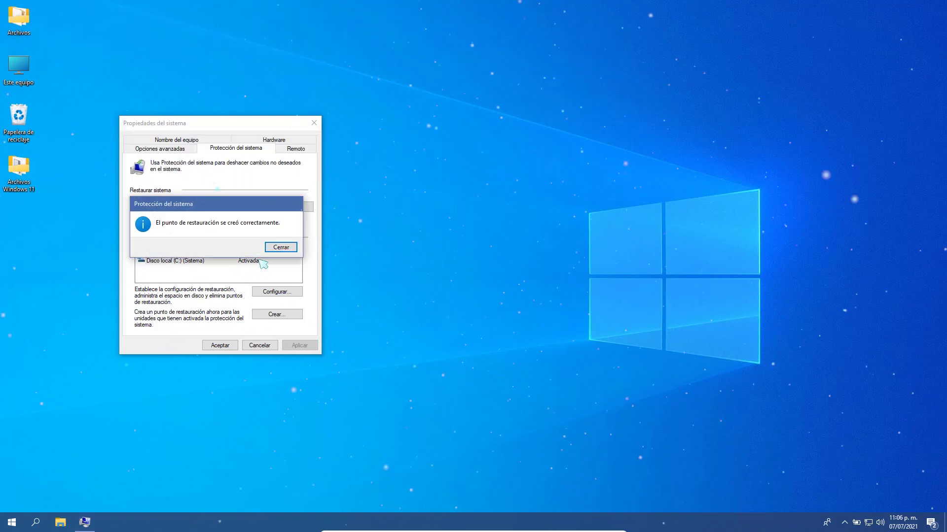
{"action": "left_click", "coordinate": [279, 247]}
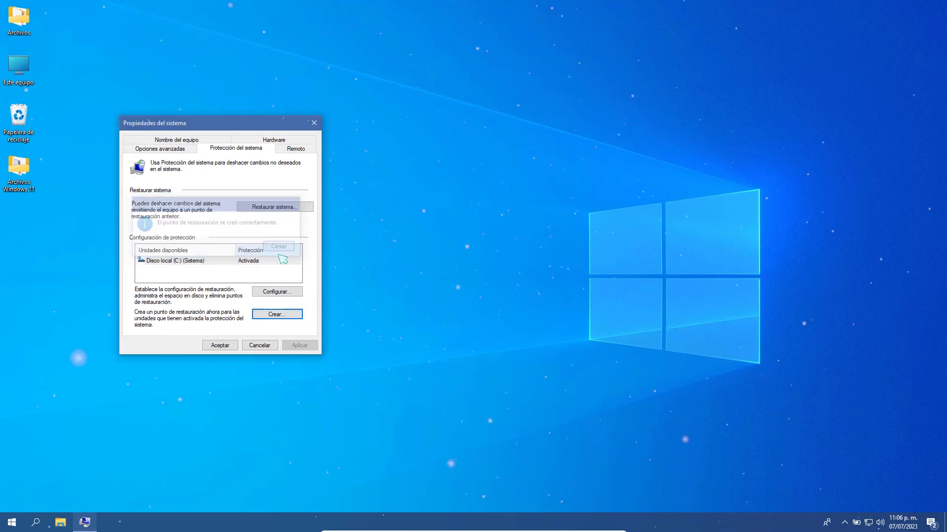
{"action": "left_click", "coordinate": [220, 346]}
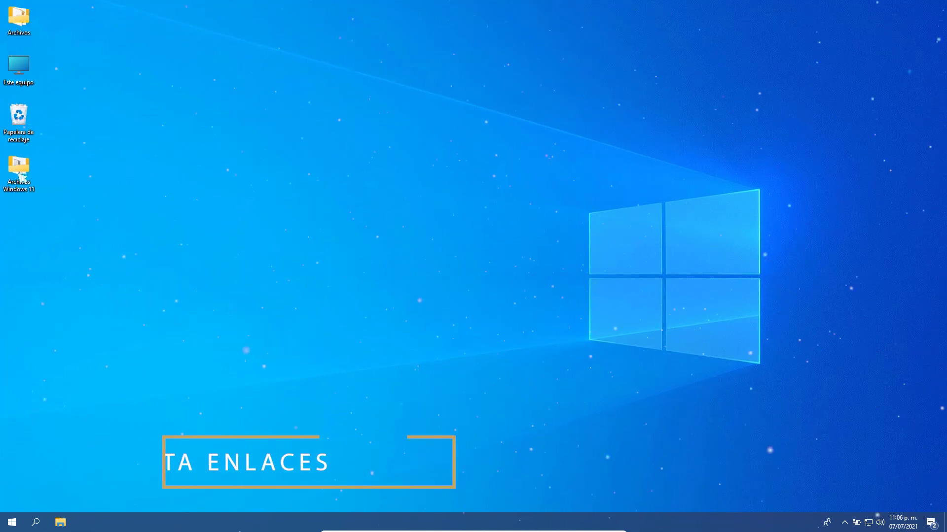
Open the Archivos Windows 11 folder on the desktop and look over its files.
{"action": "key", "text": "Return"}
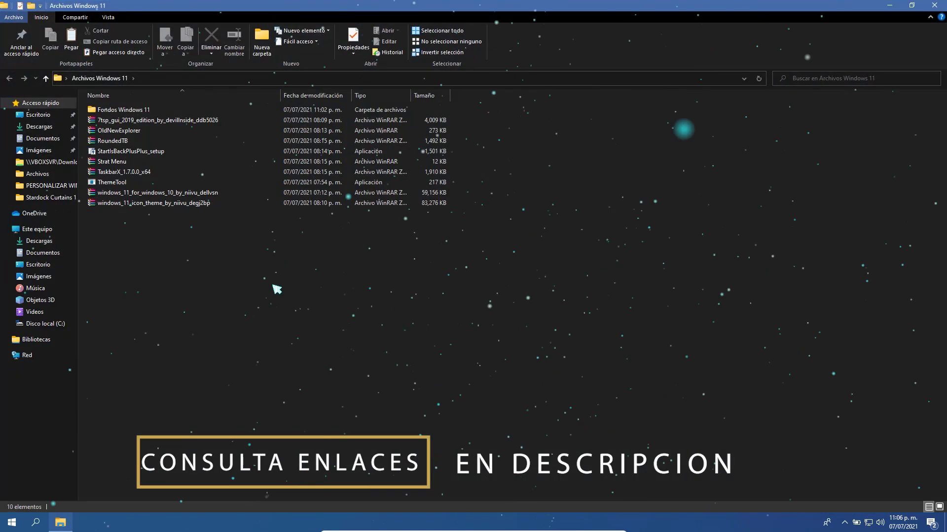
{"action": "left_click_drag", "start_coordinate": [433, 269], "coordinate": [84, 91]}
{"action": "left_click_drag", "start_coordinate": [433, 269], "coordinate": [113, 103]}
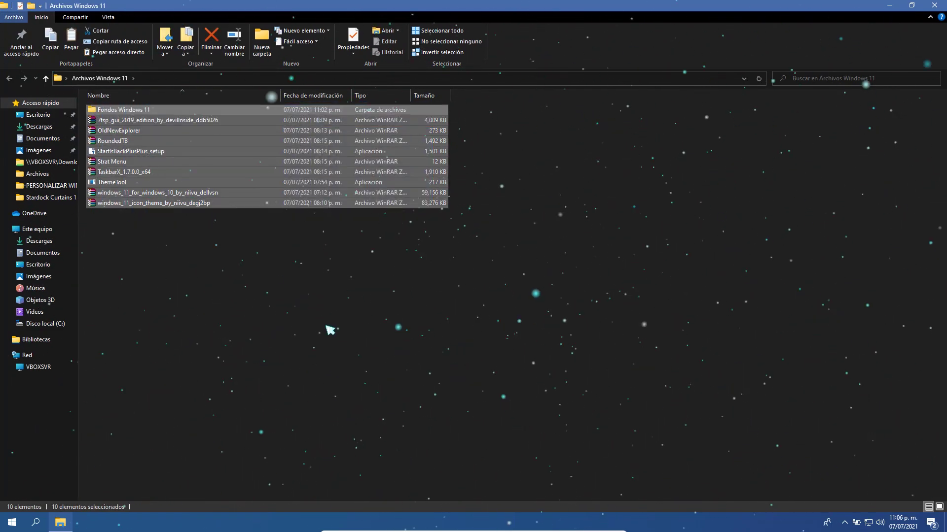
{"action": "left_click", "coordinate": [230, 212]}
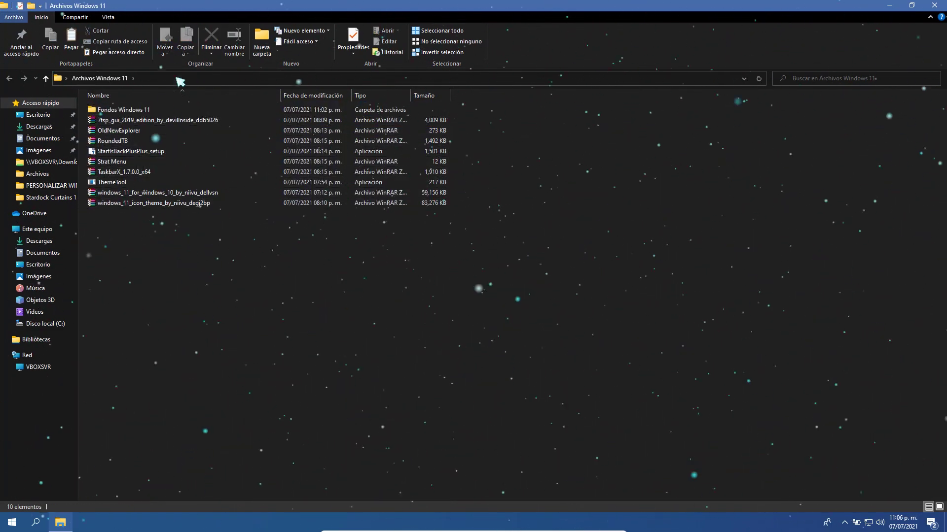
Extract the windows_11_for_windows_10_by_niivu_dellvsn archive into a folder of the same name.
{"action": "left_click", "coordinate": [153, 195]}
{"action": "right_click", "coordinate": [211, 196]}
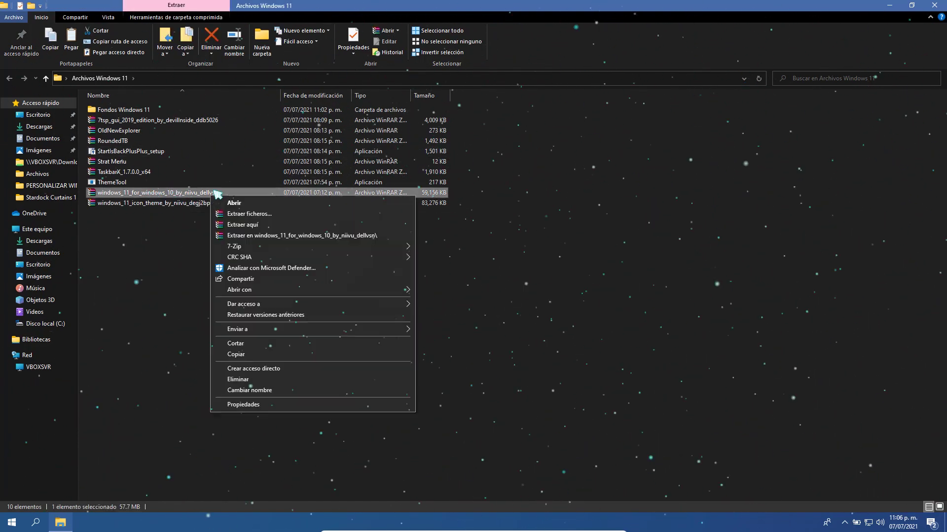
{"action": "left_click", "coordinate": [279, 236]}
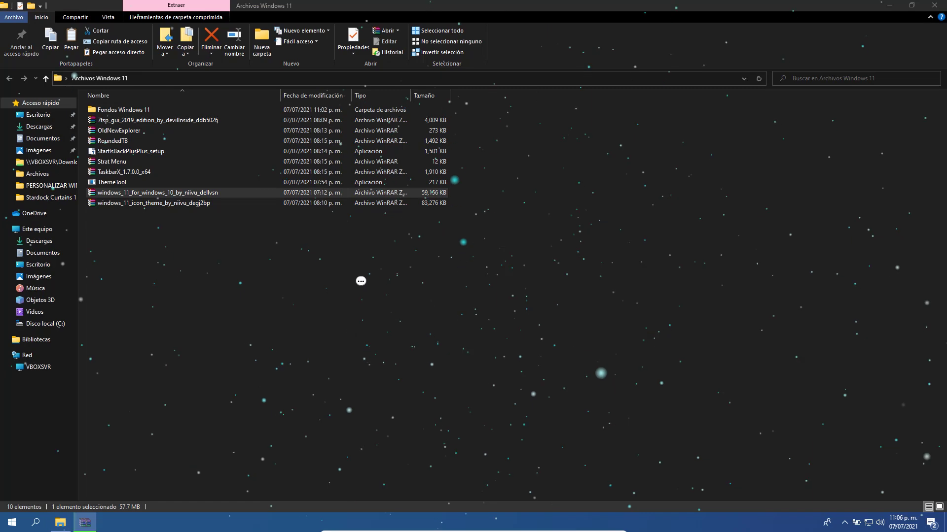
Open the "Windows 11 by niivu - June 25 UPDATE 8 - 2021" folder in the extracted files and display its contents as large icons.
{"action": "double_click", "coordinate": [153, 120]}
{"action": "double_click", "coordinate": [170, 118]}
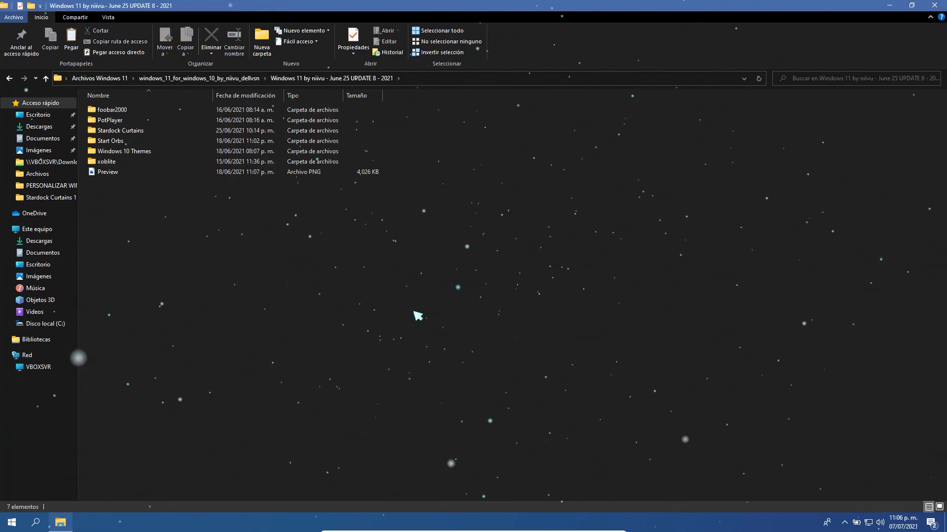
{"action": "left_click", "coordinate": [109, 17]}
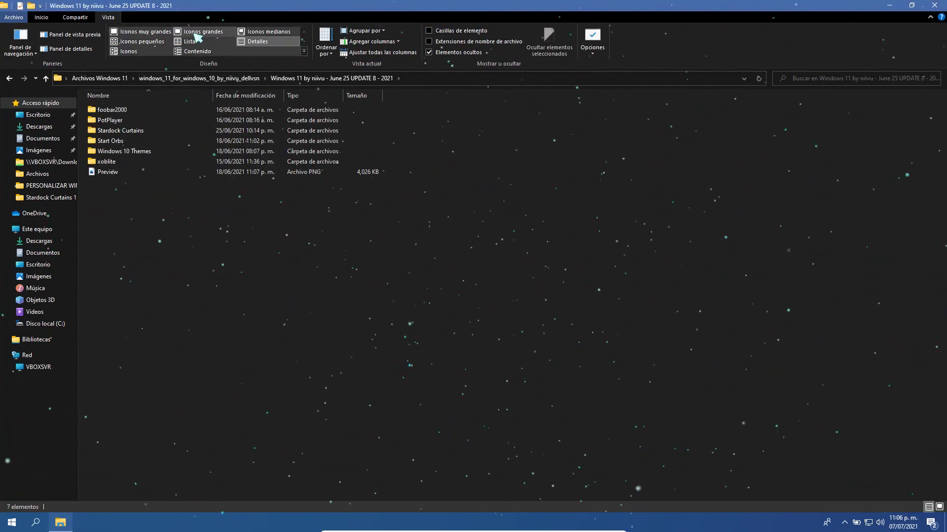
{"action": "left_click", "coordinate": [219, 34]}
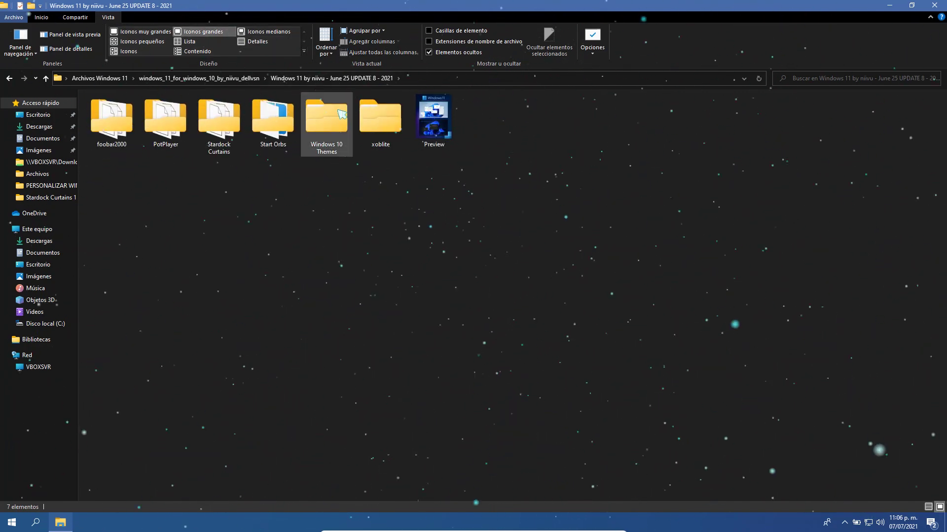
Copy the Windows 11 folder and the four theme files from the Thick Taskbar folder inside Windows 10 Themes.
{"action": "double_click", "coordinate": [340, 115]}
{"action": "double_click", "coordinate": [127, 121]}
{"action": "left_click_drag", "start_coordinate": [163, 170], "coordinate": [104, 108]}
{"action": "right_click", "coordinate": [104, 109]}
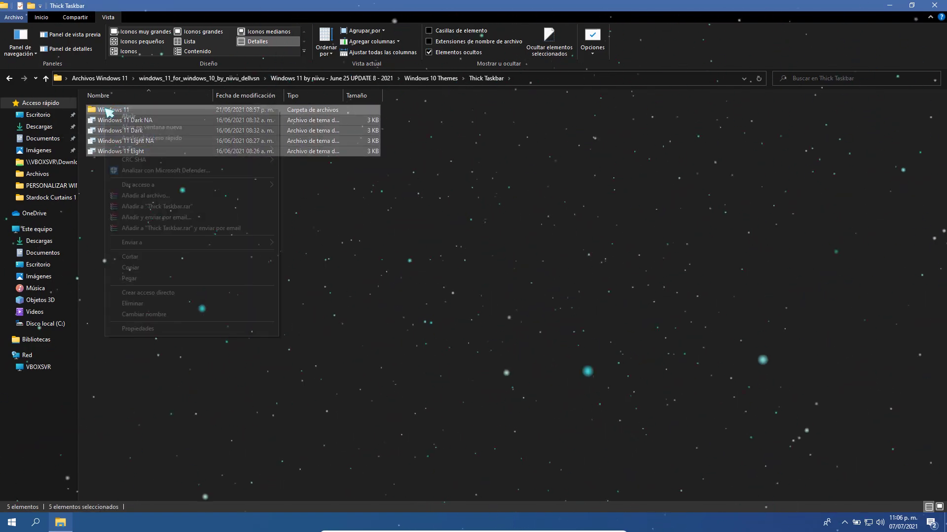
{"action": "left_click", "coordinate": [149, 269]}
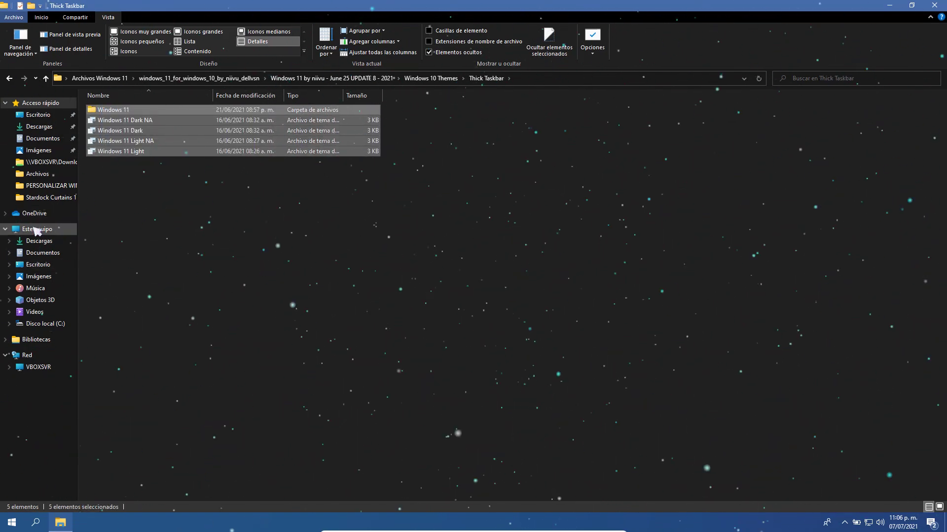
Paste the copied theme folder and files into C:\Windows\Resources\Themes and close the window.
{"action": "left_click", "coordinate": [35, 230]}
{"action": "double_click", "coordinate": [153, 196]}
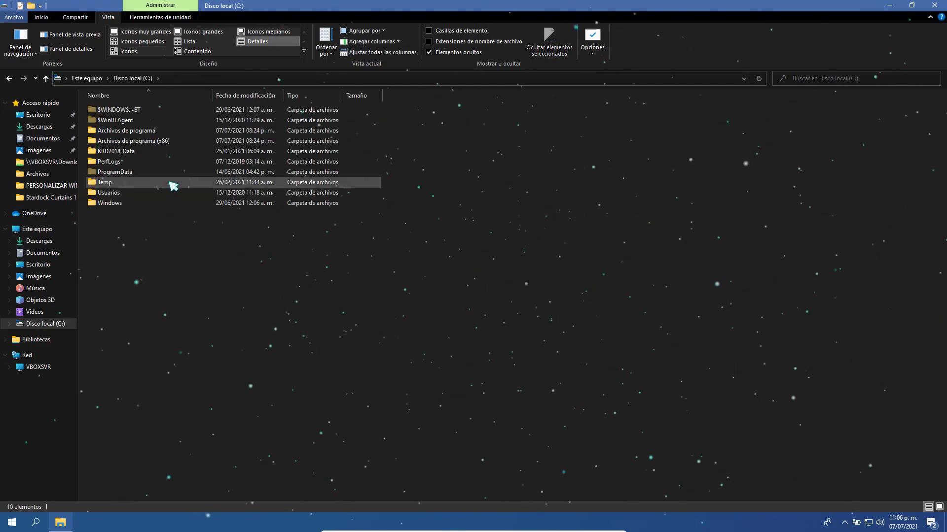
{"action": "left_click", "coordinate": [126, 203]}
{"action": "double_click", "coordinate": [127, 204]}
{"action": "scroll", "coordinate": [208, 228], "scroll_direction": "down", "scroll_amount": 6}
{"action": "scroll", "coordinate": [199, 316], "scroll_direction": "down", "scroll_amount": 1}
{"action": "left_click", "coordinate": [123, 425]}
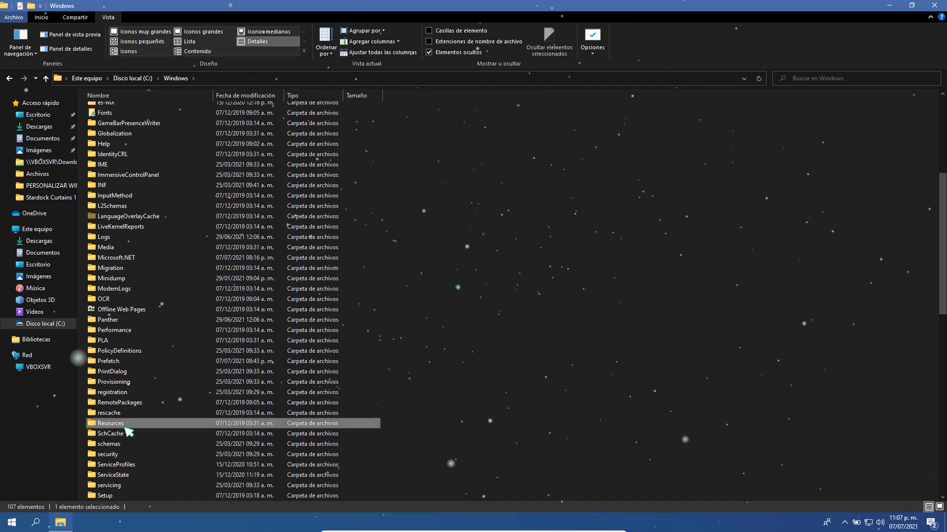
{"action": "double_click", "coordinate": [126, 427]}
{"action": "double_click", "coordinate": [110, 122]}
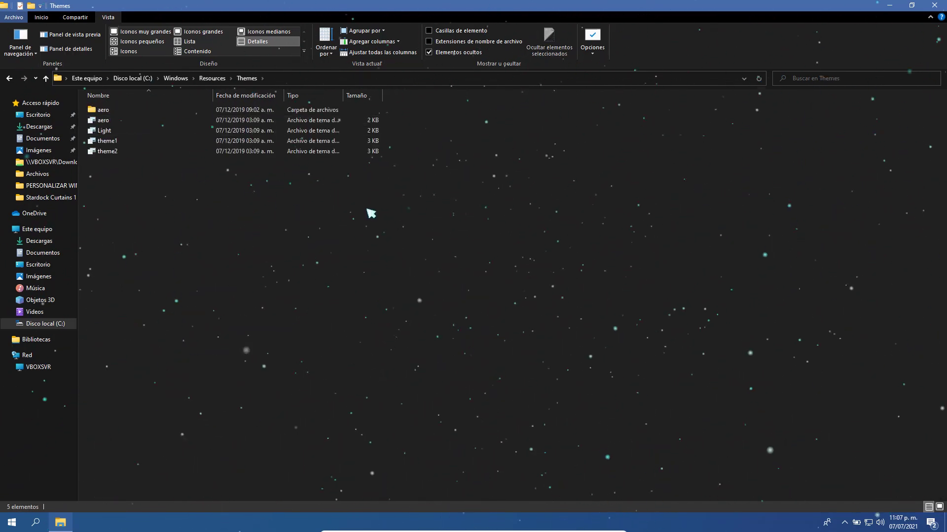
{"action": "left_click", "coordinate": [397, 280]}
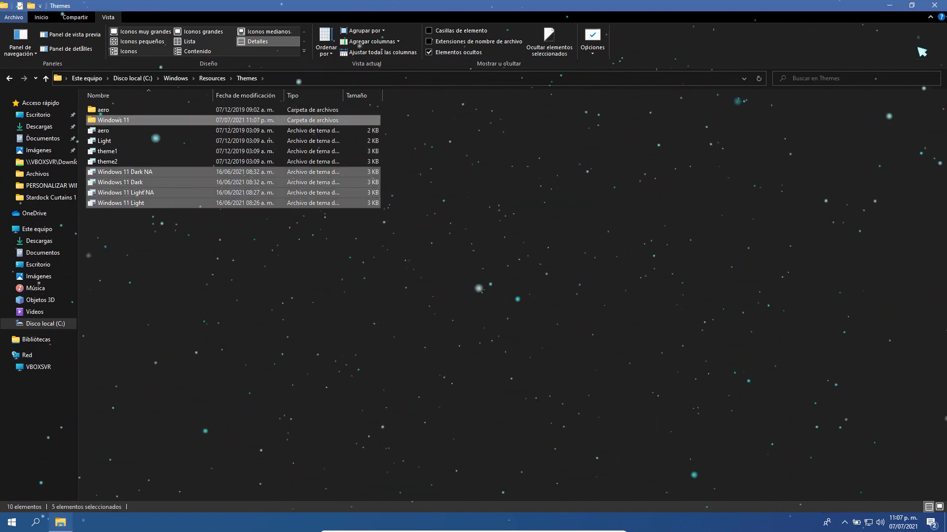
{"action": "left_click", "coordinate": [933, 5]}
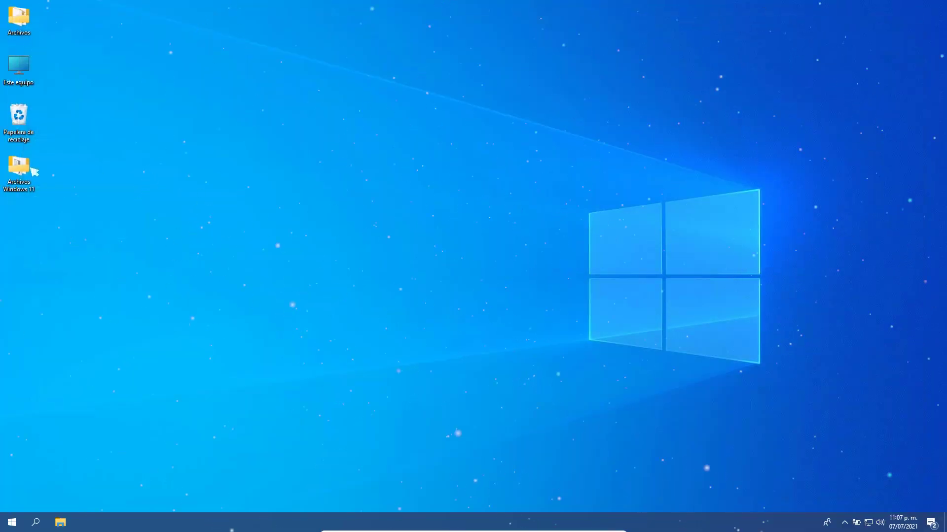
Run ThemeTool as administrator from the desktop folder Archivos Windows 11 and accept its license.
{"action": "double_click", "coordinate": [20, 167]}
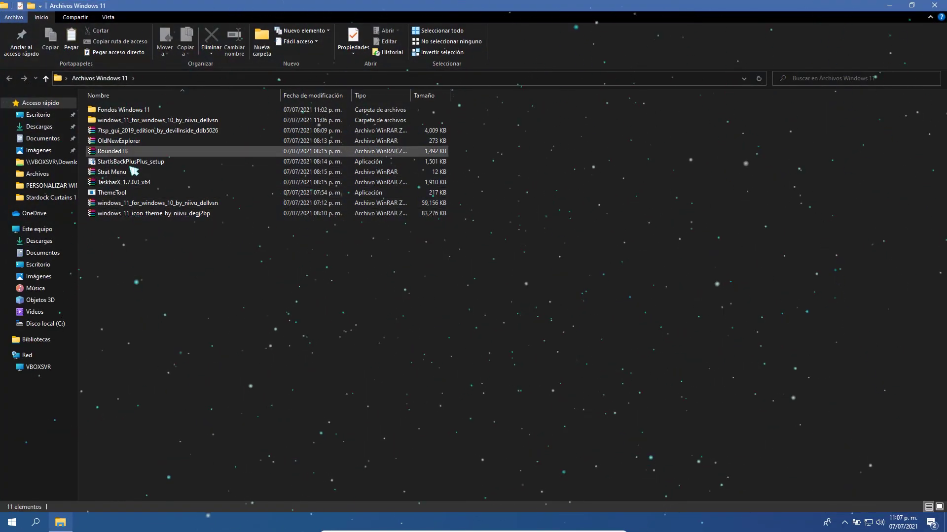
{"action": "right_click", "coordinate": [119, 192]}
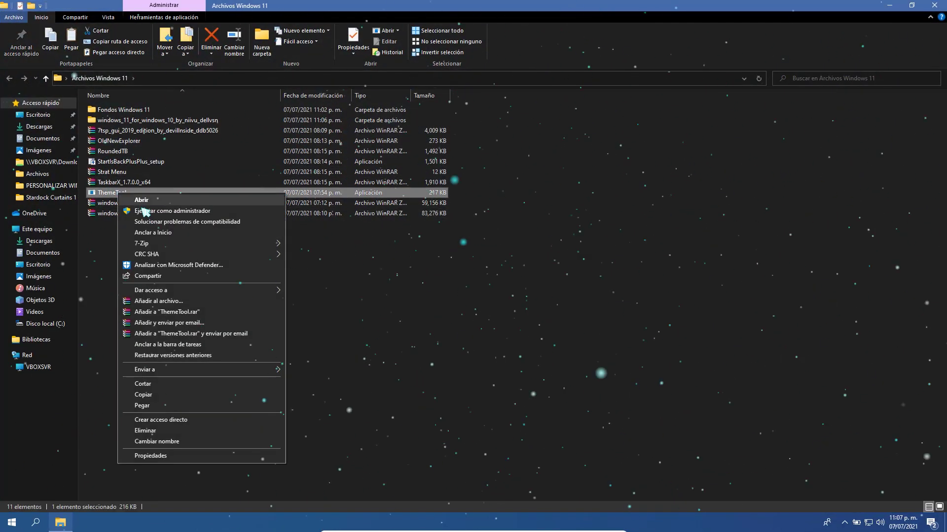
{"action": "left_click", "coordinate": [155, 211]}
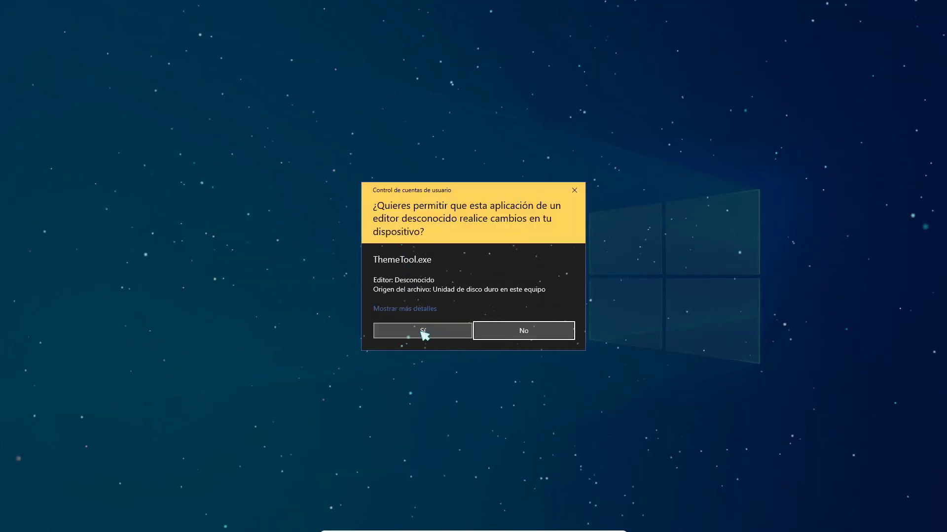
{"action": "left_click", "coordinate": [423, 332]}
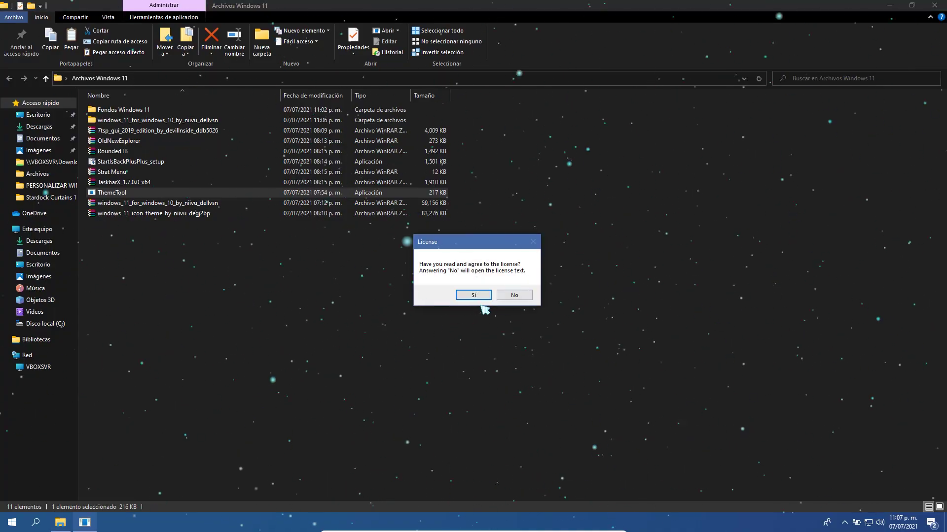
{"action": "left_click", "coordinate": [480, 297]}
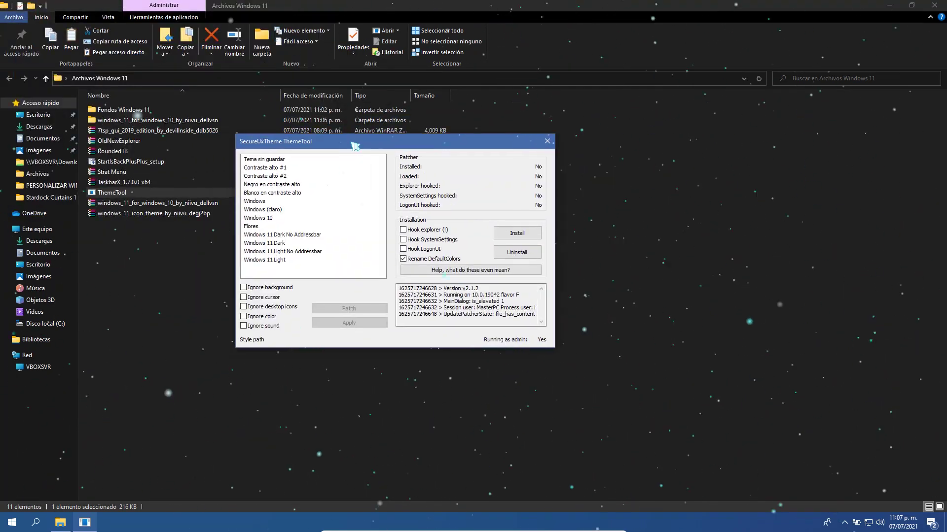
Patch and apply the Windows 11 Dark theme in ThemeTool.
{"action": "left_click", "coordinate": [277, 262]}
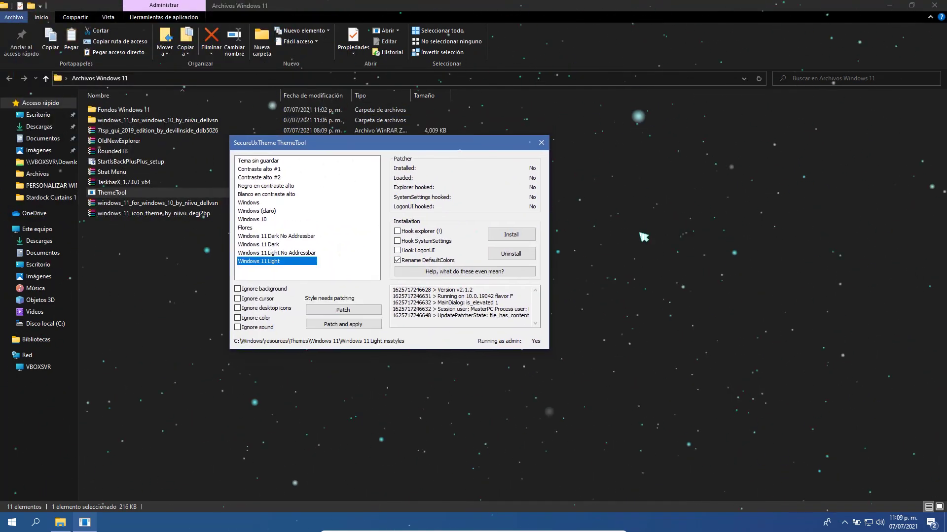
{"action": "left_click_drag", "start_coordinate": [430, 150], "coordinate": [422, 153]}
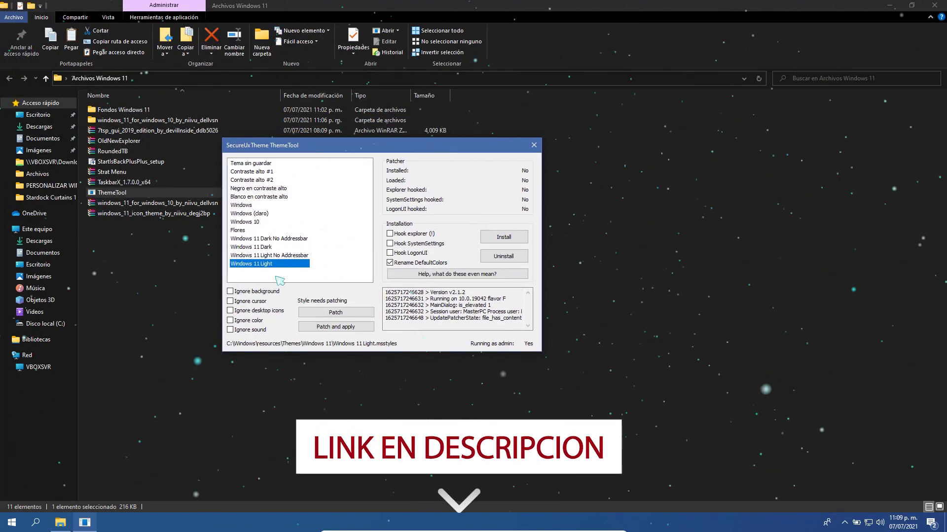
{"action": "left_click", "coordinate": [344, 327]}
{"action": "key", "text": "Return"}
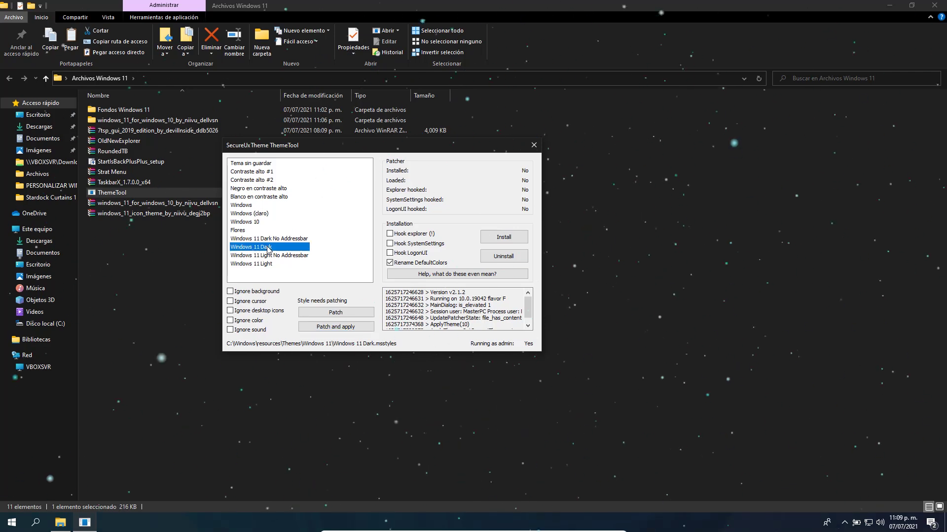
Patch and apply the Windows 11 Light theme, and close ThemeTool.
{"action": "left_click", "coordinate": [268, 264]}
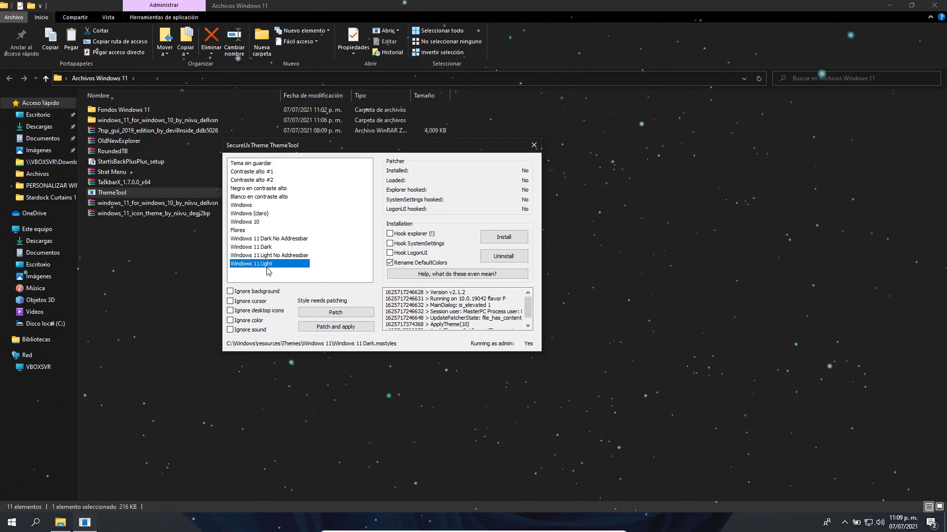
{"action": "left_click", "coordinate": [335, 328]}
{"action": "key", "text": "Return"}
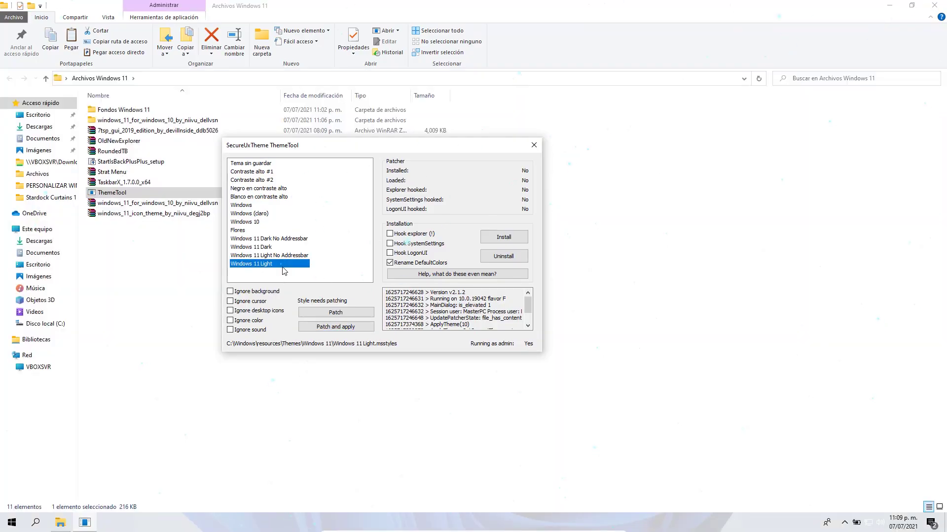
{"action": "key", "text": "alt+F4"}
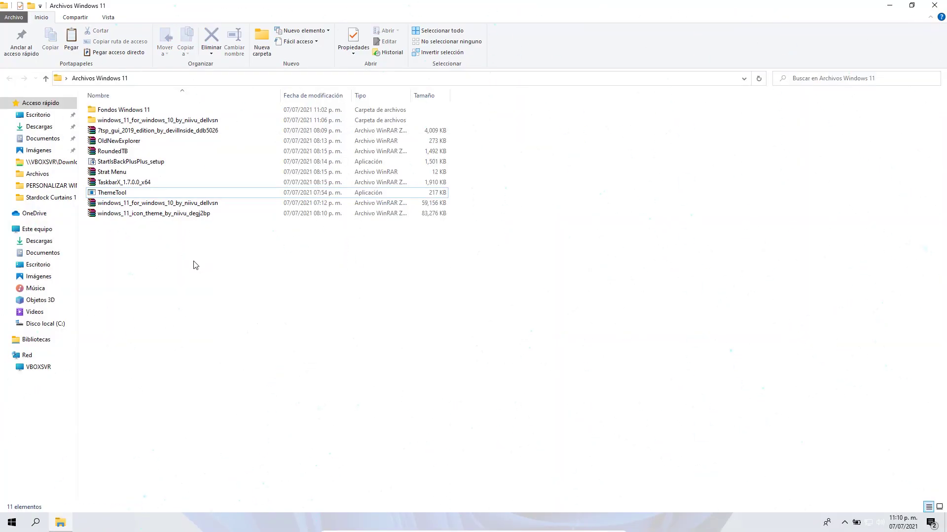
Extract the windows_11_icon_theme_by_niivu_degj2bp archive into its own folder and open its "7TSP Themes for Windows 10 1903 and higher" subfolder.
{"action": "right_click", "coordinate": [160, 214]}
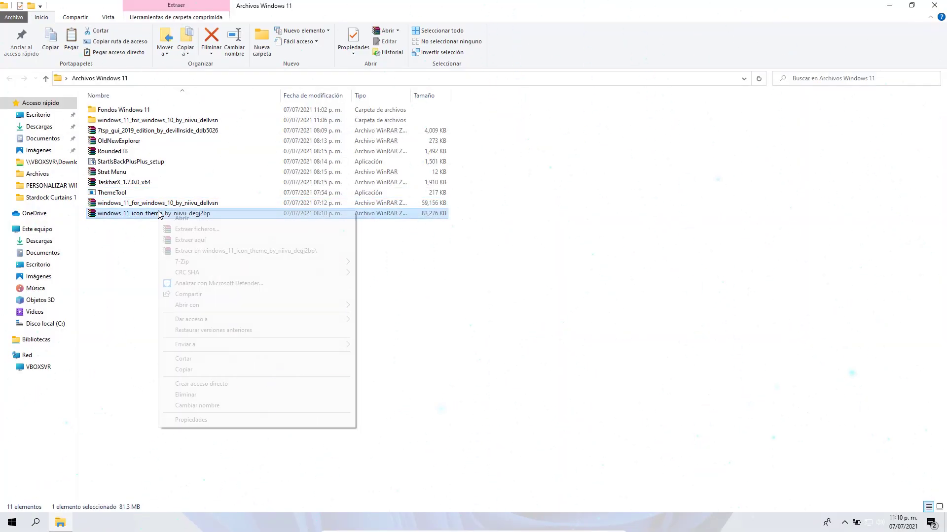
{"action": "left_click", "coordinate": [242, 251]}
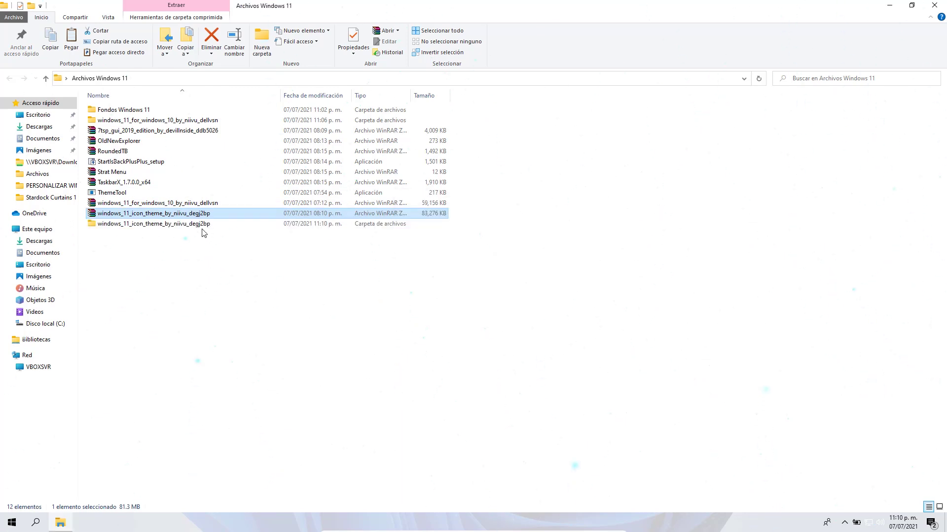
{"action": "double_click", "coordinate": [203, 227]}
{"action": "double_click", "coordinate": [164, 110]}
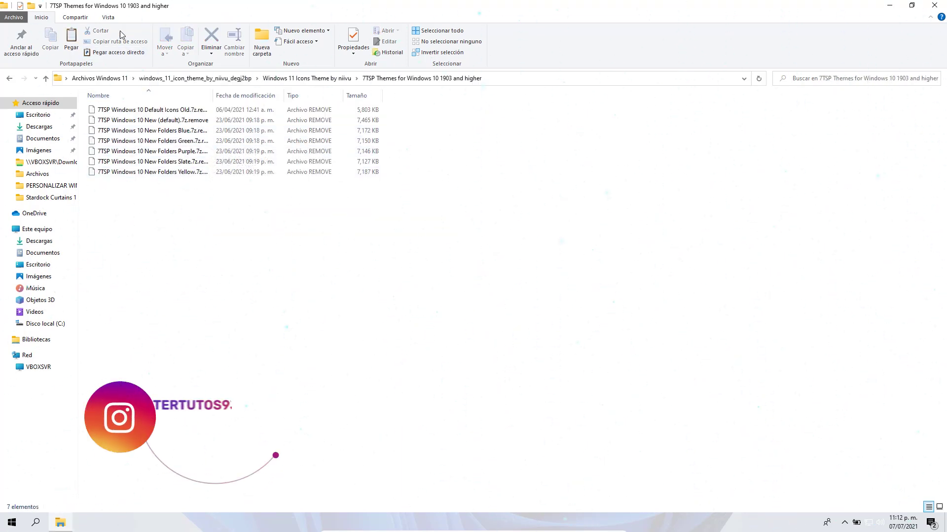
Display the files as large icons and rename "7TSP Windows 10 New (default).7z.remove" to "7TSP Windows 10 New (default).7z".
{"action": "left_click", "coordinate": [108, 16]}
{"action": "left_click", "coordinate": [192, 33]}
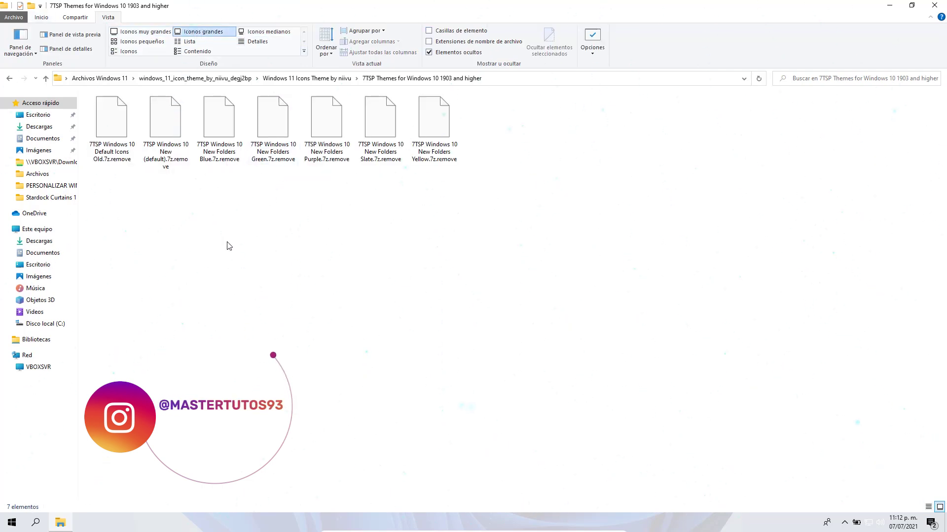
{"action": "left_click", "coordinate": [177, 163]}
{"action": "right_click", "coordinate": [172, 150]}
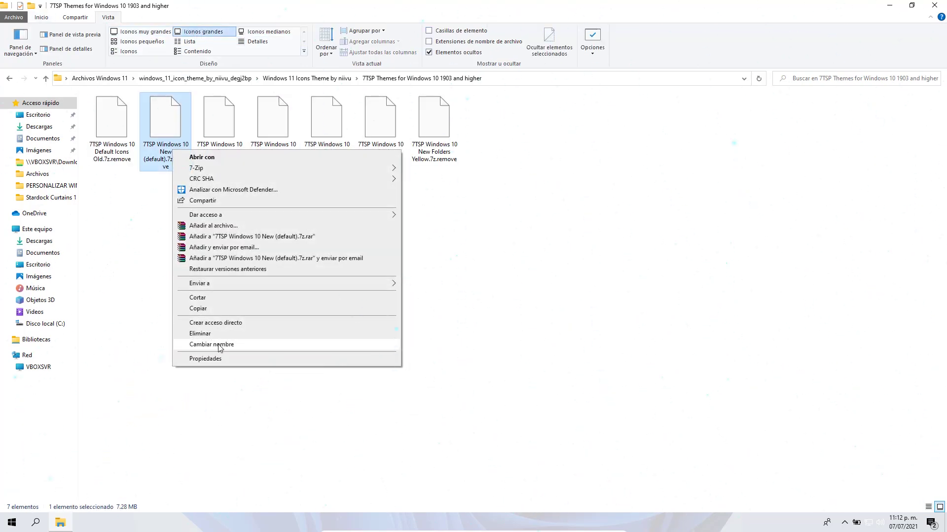
{"action": "left_click", "coordinate": [197, 345]}
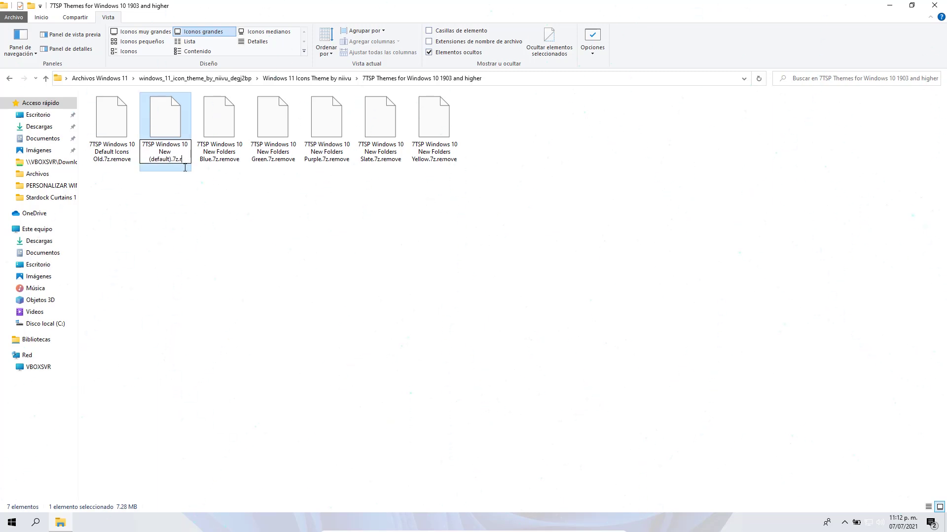
{"action": "left_click", "coordinate": [198, 204]}
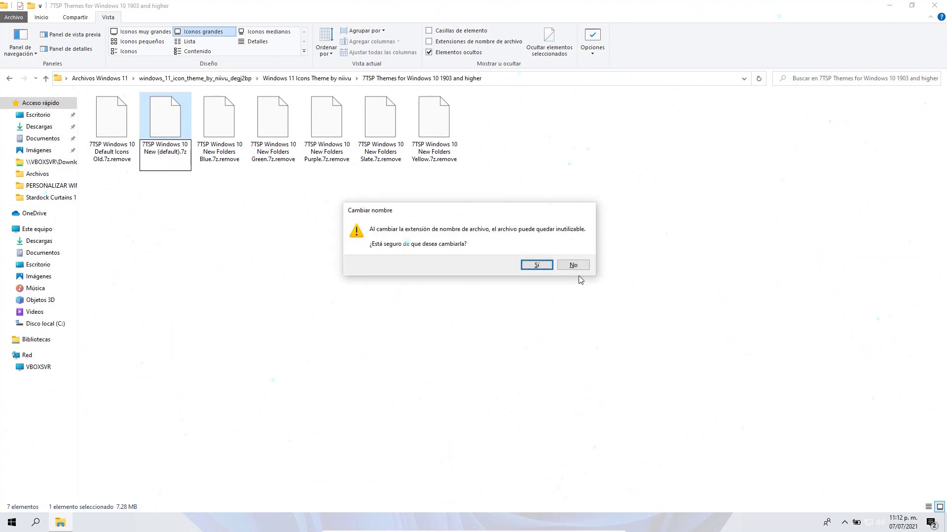
{"action": "left_click", "coordinate": [541, 267]}
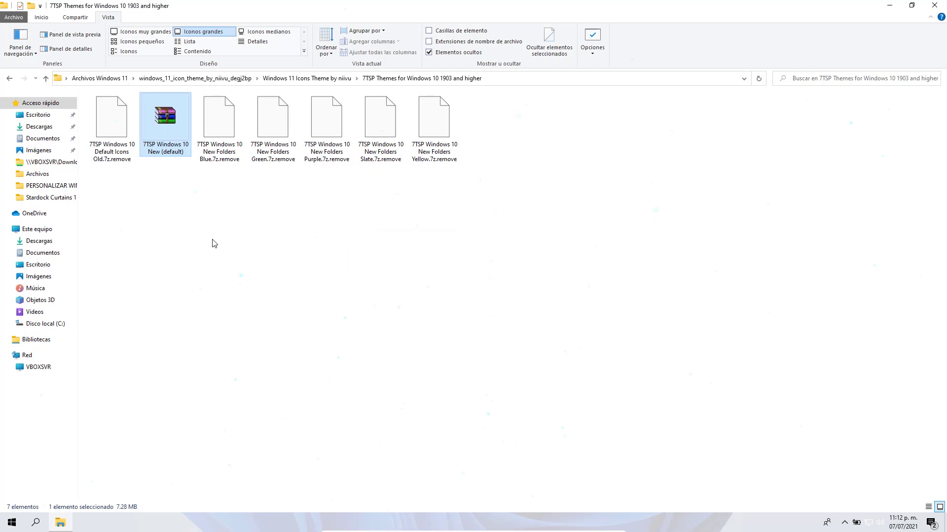
Return to Archivos Windows 11, extract the 7tsp_gui_2019_edition_by_devillnside_ddb5026 archive into its own folder and open that folder.
{"action": "key", "text": "alt+Left"}
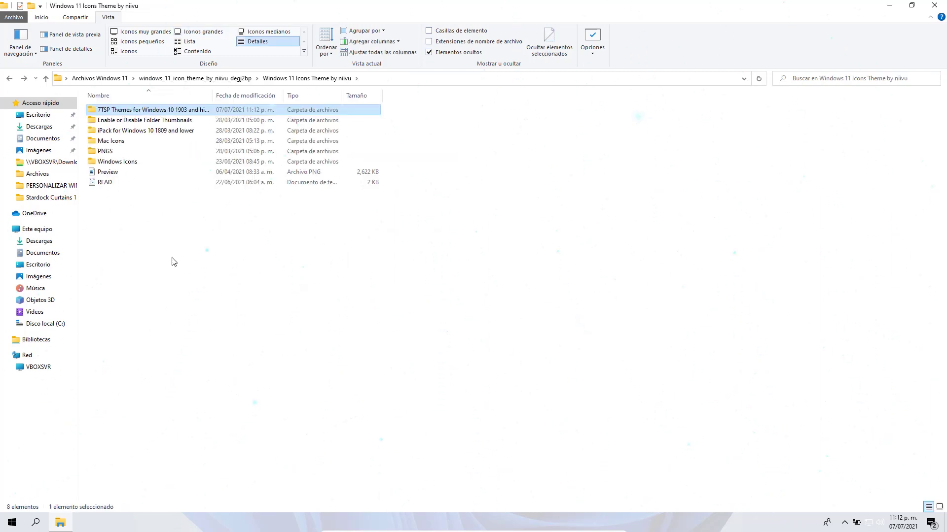
{"action": "key", "text": "alt+Left"}
{"action": "key", "text": "alt+Left"}
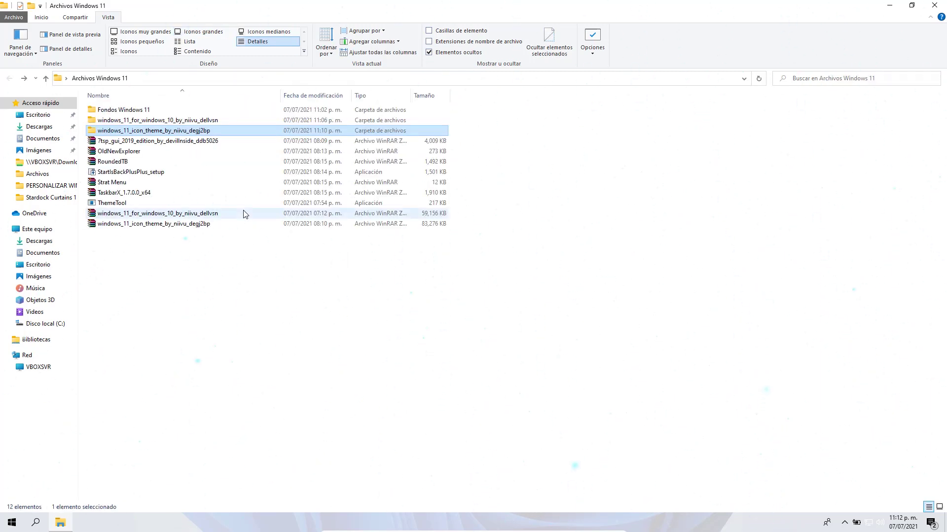
{"action": "left_click", "coordinate": [192, 143]}
{"action": "right_click", "coordinate": [192, 149]}
{"action": "key", "text": "Escape"}
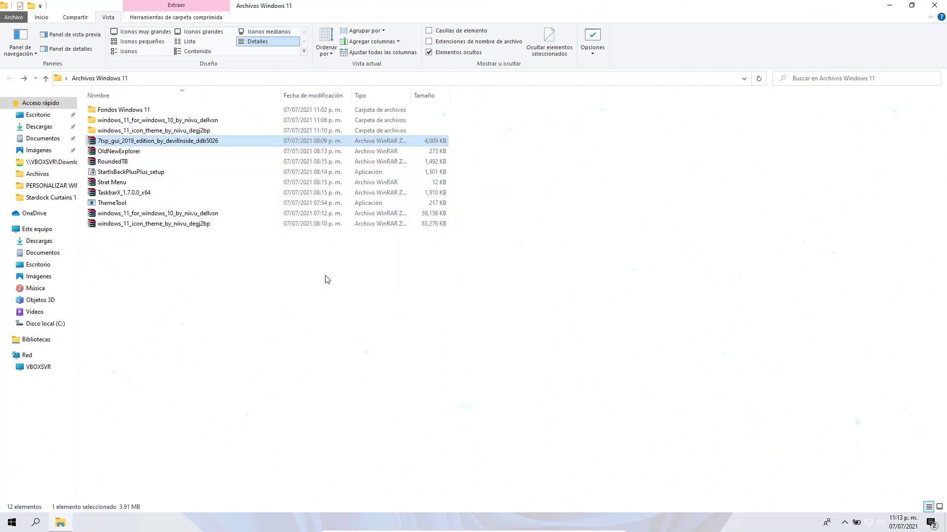
{"action": "double_click", "coordinate": [197, 109]}
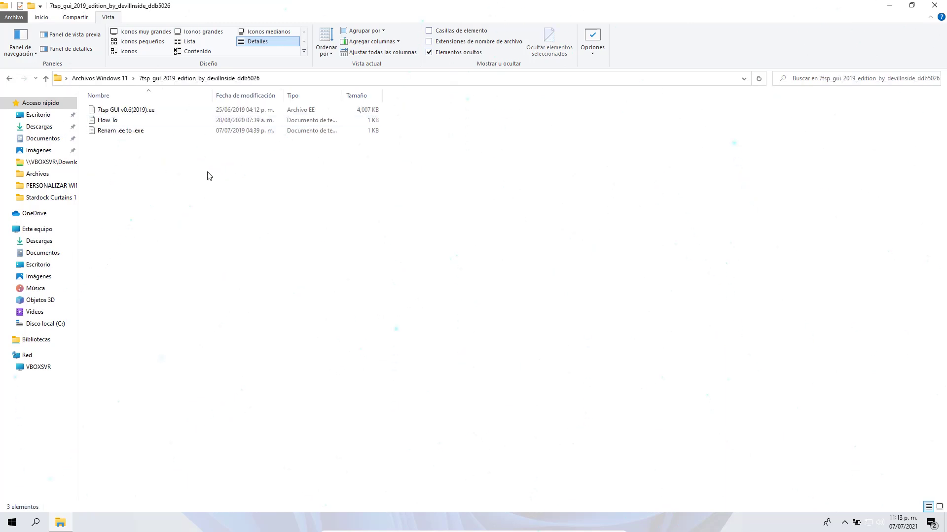
Rename "7tsp GUI v0.6(2019).ee" to "7tsp GUI v0.6(2019).exe" and launch it with administrator permission.
{"action": "right_click", "coordinate": [137, 110]}
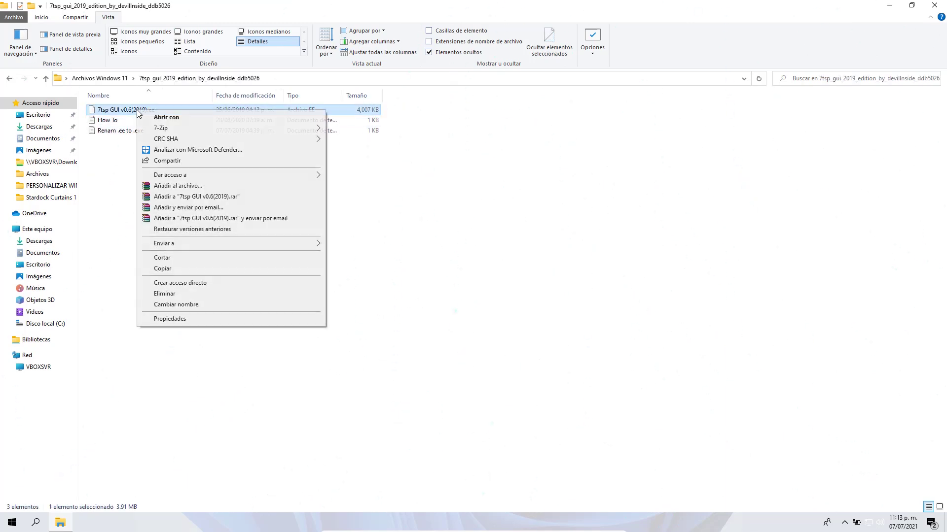
{"action": "left_click", "coordinate": [190, 305]}
{"action": "key", "text": "Return"}
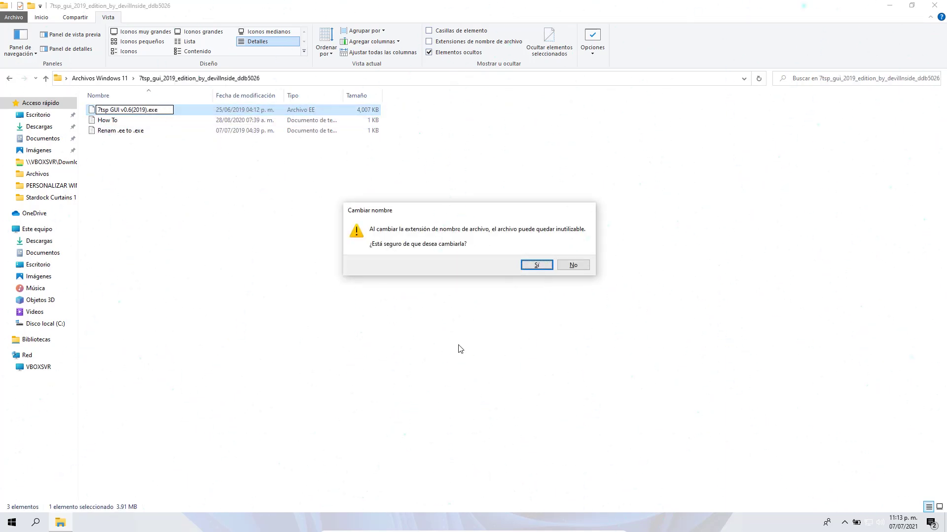
{"action": "left_click", "coordinate": [540, 266]}
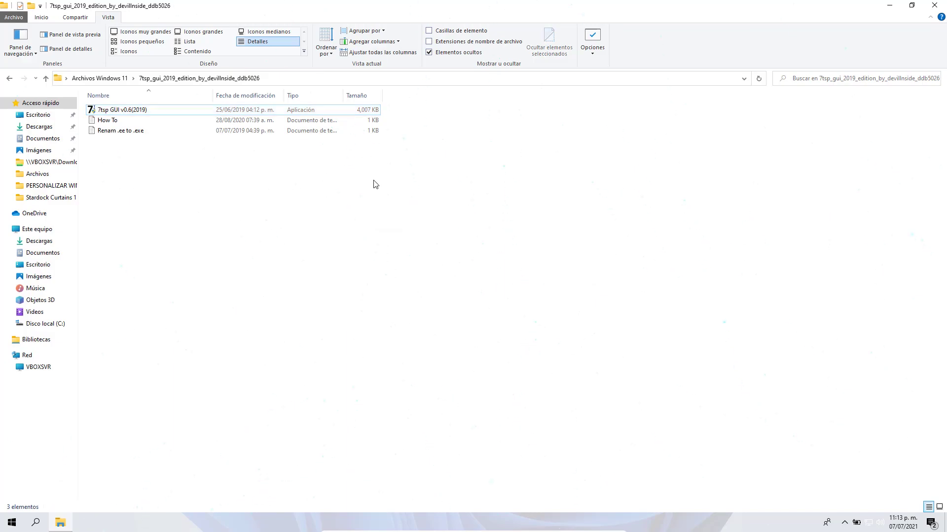
{"action": "key", "text": "Return"}
{"action": "left_click", "coordinate": [444, 331]}
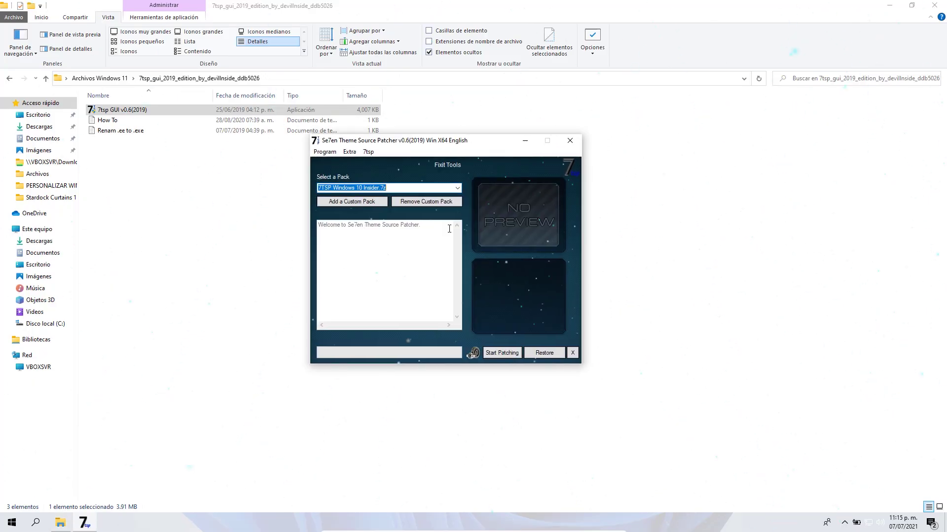
Add "7TSP Windows 10 New (default).7z" from the extracted Windows 11 icon theme folder as a custom pack.
{"action": "left_click", "coordinate": [352, 201]}
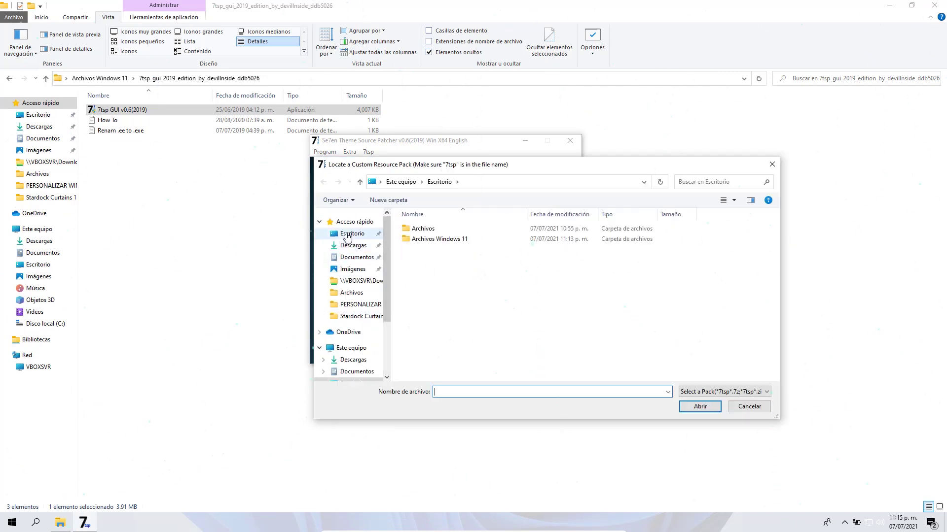
{"action": "left_click", "coordinate": [375, 236]}
{"action": "double_click", "coordinate": [423, 239]}
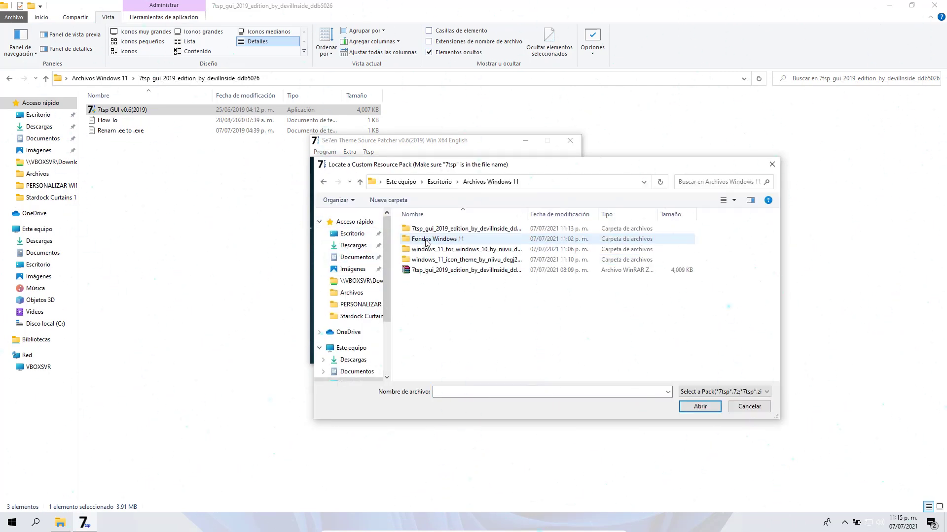
{"action": "key", "text": "alt+Left"}
{"action": "double_click", "coordinate": [438, 241]}
{"action": "double_click", "coordinate": [472, 261]}
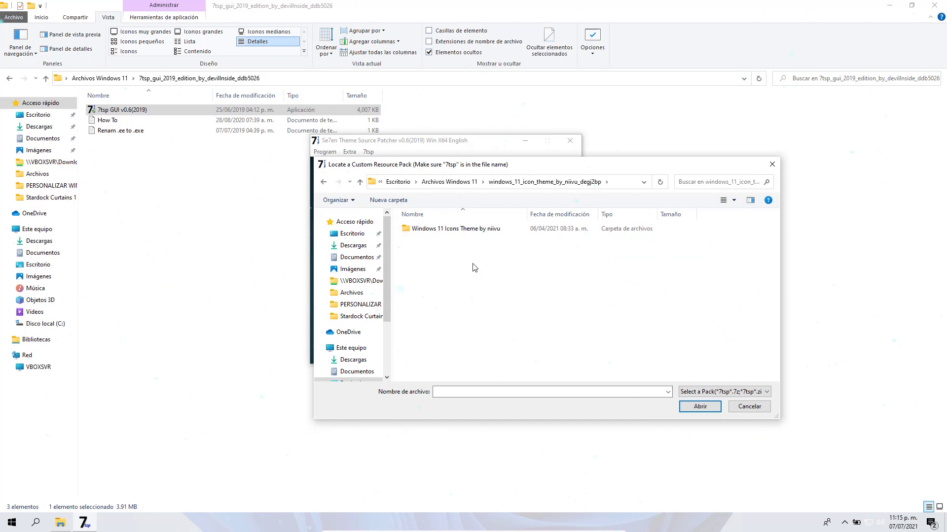
{"action": "double_click", "coordinate": [436, 229]}
{"action": "double_click", "coordinate": [438, 229]}
{"action": "double_click", "coordinate": [437, 230]}
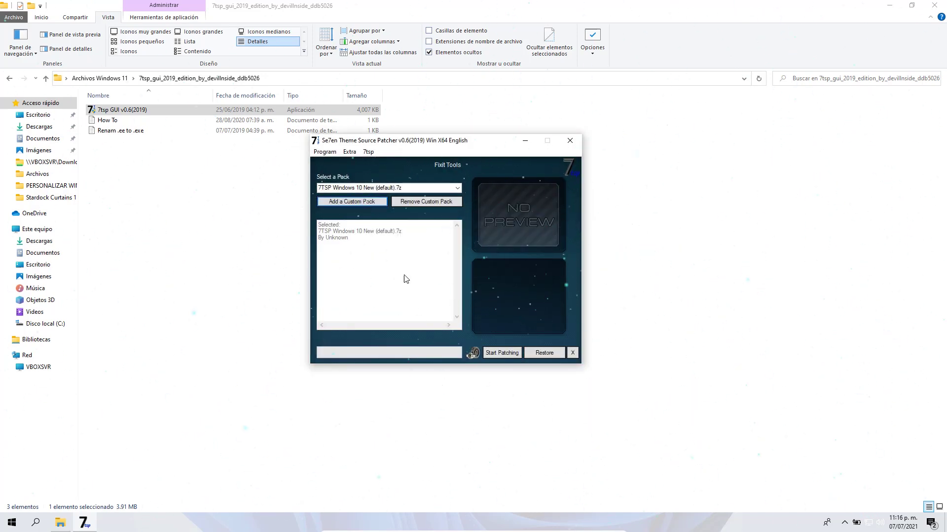
Start patching the system with the selected 7TSP icon pack and confirm the operation.
{"action": "left_click", "coordinate": [505, 354]}
{"action": "left_click", "coordinate": [474, 312]}
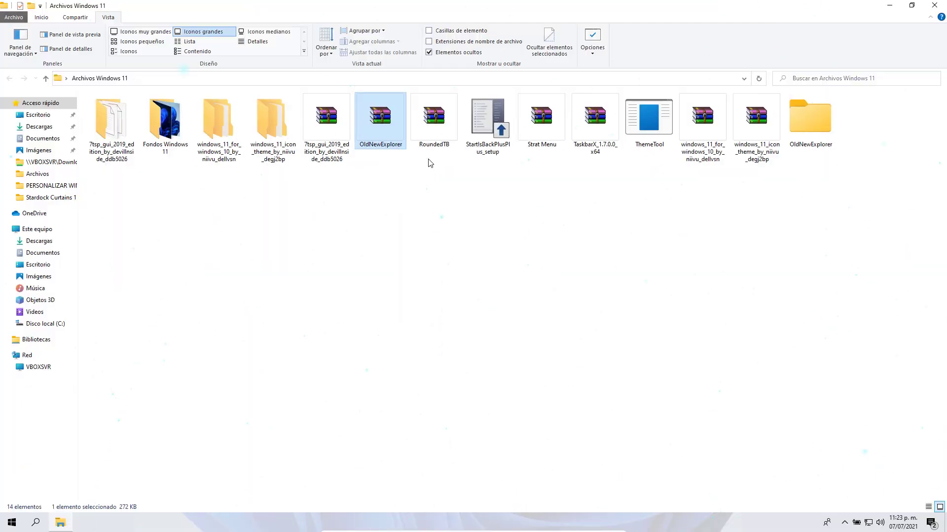
Move the extracted OldNewExplorer folder from Archivos Windows 11 to the root of Disco local (C:).
{"action": "right_click", "coordinate": [814, 130]}
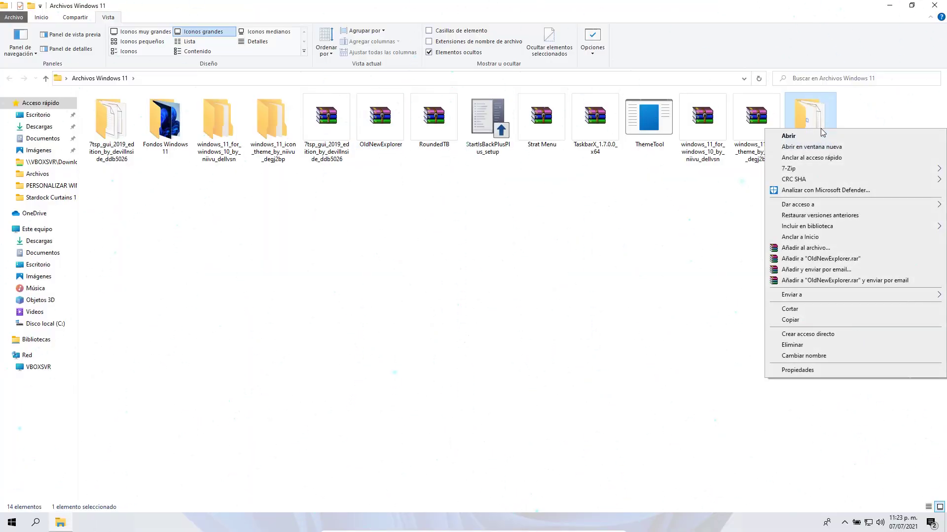
{"action": "right_click", "coordinate": [235, 127]}
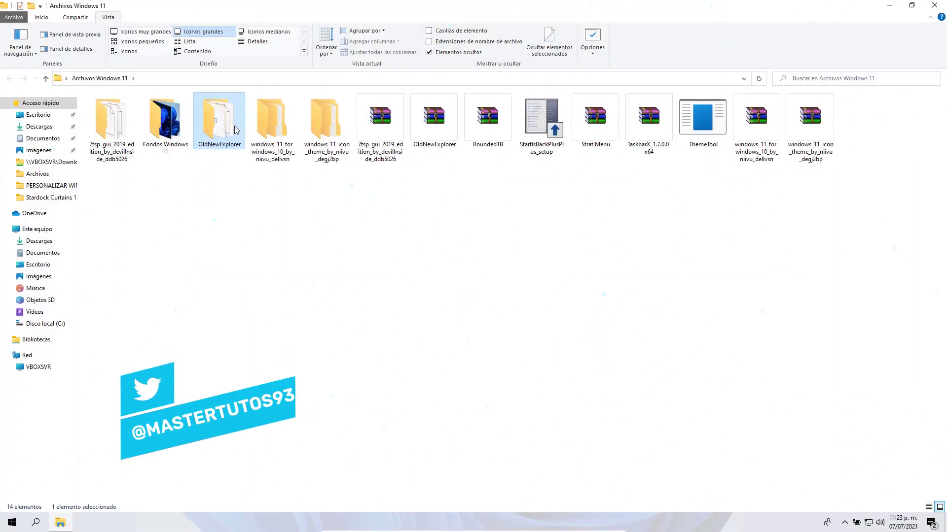
{"action": "left_click", "coordinate": [271, 307]}
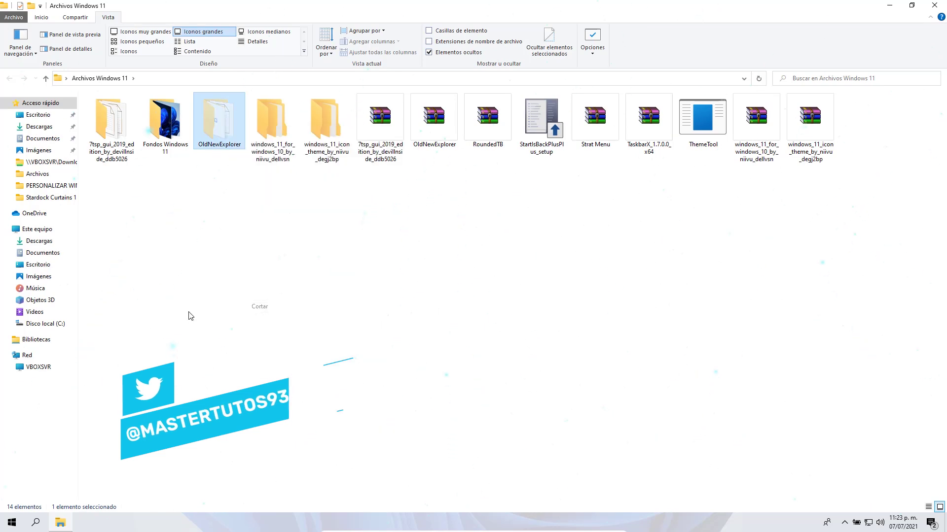
{"action": "left_click", "coordinate": [57, 231]}
{"action": "double_click", "coordinate": [117, 190]}
{"action": "right_click", "coordinate": [285, 275]}
{"action": "left_click", "coordinate": [317, 328]}
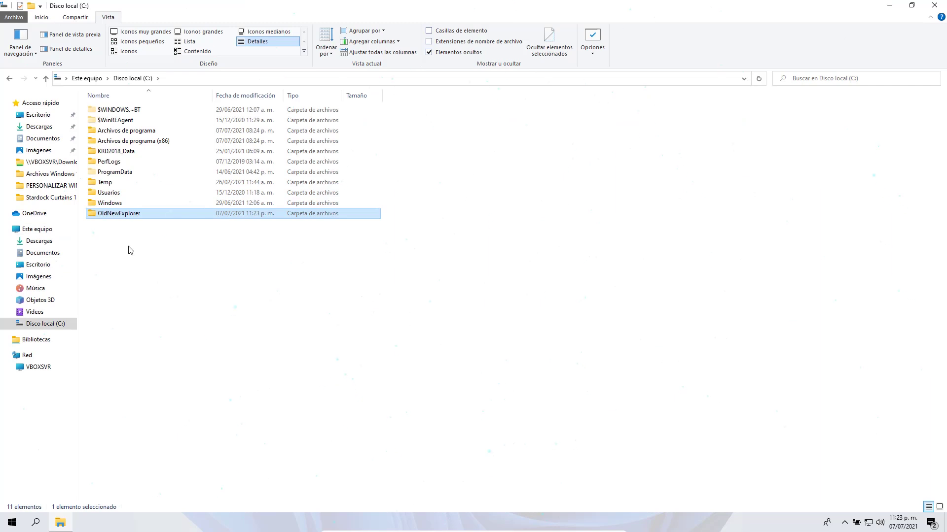
Open the OldNewExplorer folder on drive C: and run OldNewExplorerCfg with administrator permission.
{"action": "double_click", "coordinate": [112, 215]}
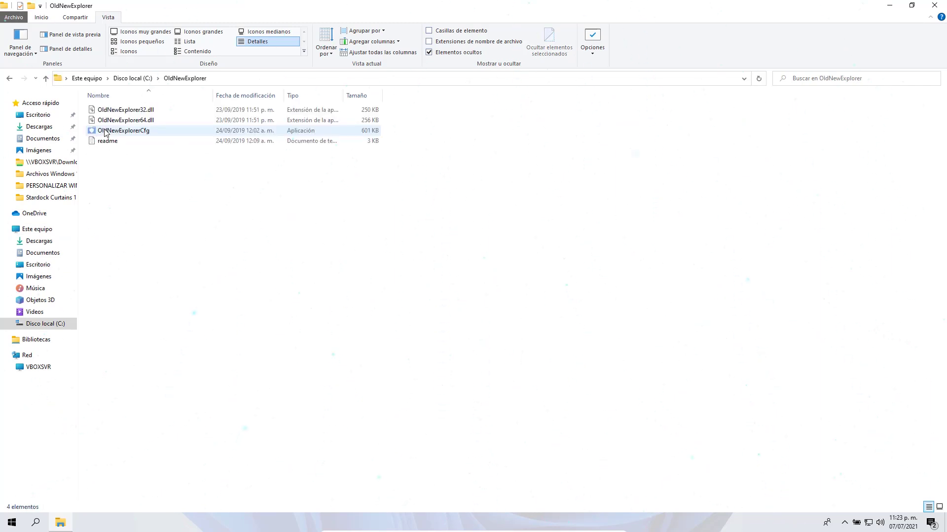
{"action": "right_click", "coordinate": [125, 130]}
{"action": "left_click", "coordinate": [163, 150]}
{"action": "left_click", "coordinate": [423, 330]}
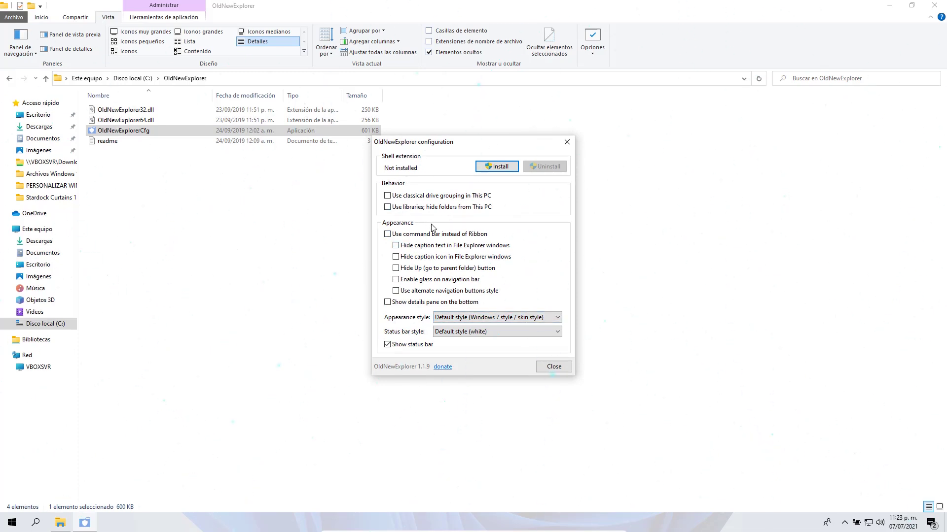
Install the OldNewExplorer shell extension, replace the Ribbon with the command bar, and hide the caption text, caption icon and Up button.
{"action": "left_click", "coordinate": [396, 280]}
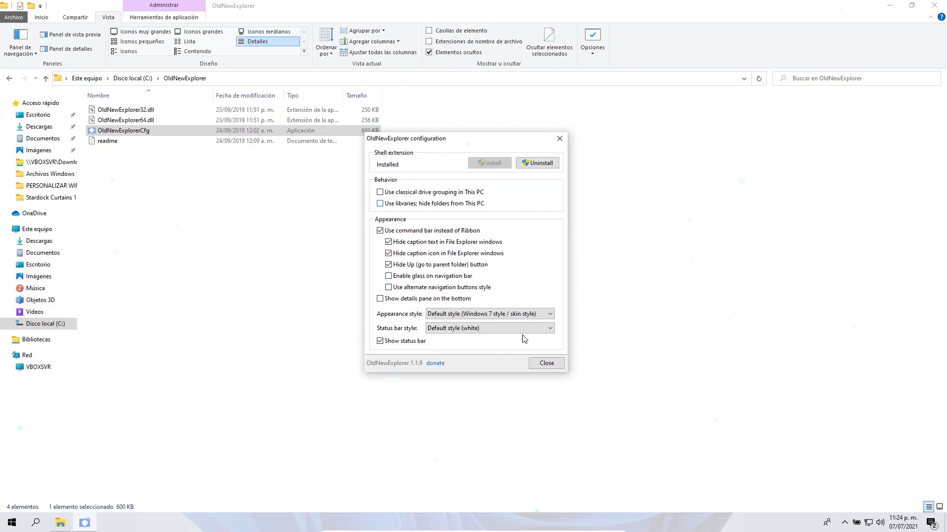
{"action": "left_click", "coordinate": [546, 363]}
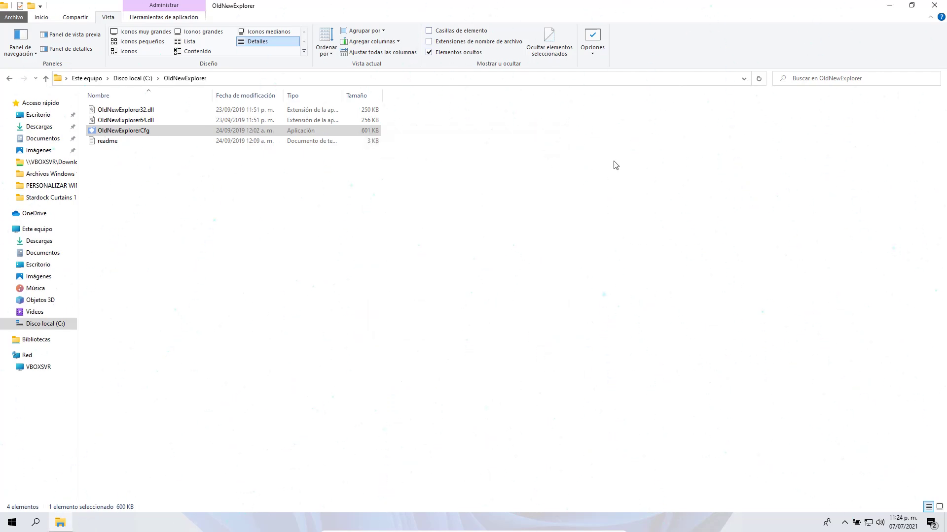
{"action": "left_click_drag", "start_coordinate": [891, 5], "coordinate": [636, 51]}
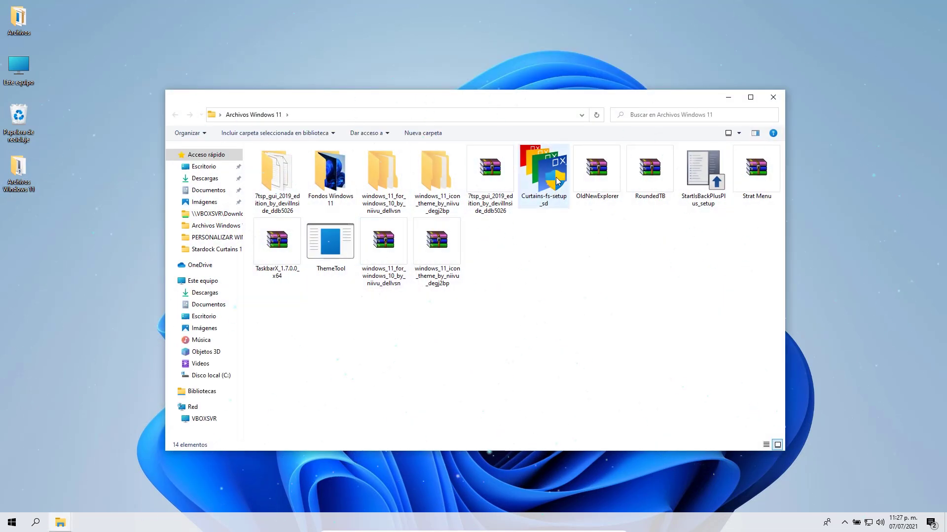
Run Curtains-fs-setup_sd with administrator permission, accept the license terms and install Stardock Curtains.
{"action": "left_click", "coordinate": [546, 180]}
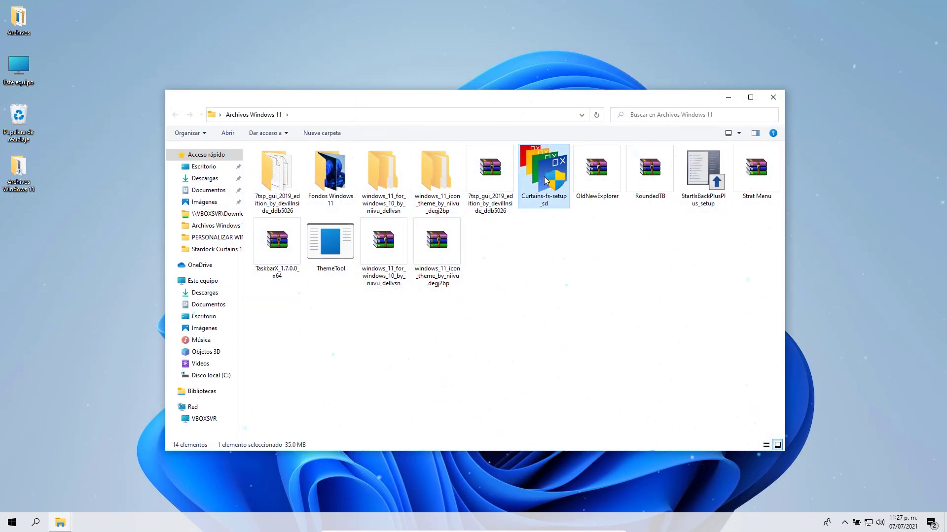
{"action": "right_click", "coordinate": [545, 180]}
{"action": "left_click", "coordinate": [587, 197]}
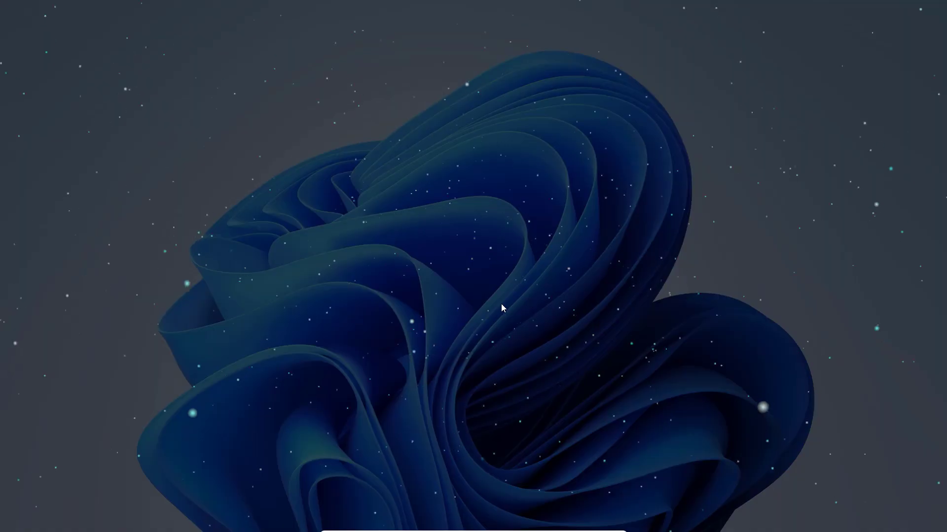
{"action": "left_click", "coordinate": [412, 326]}
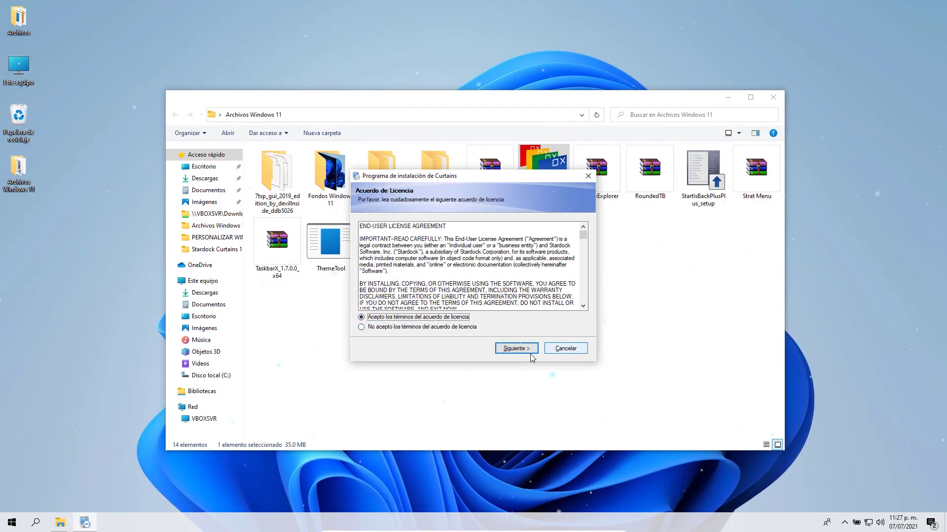
{"action": "left_click", "coordinate": [530, 353]}
{"action": "left_click", "coordinate": [529, 353]}
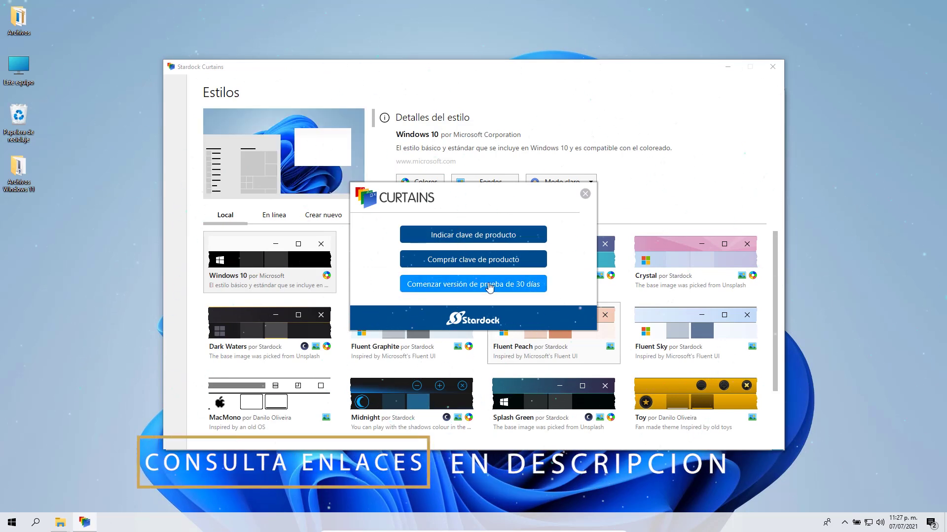
Choose the 30-day trial of Curtains, leave the activation dialog and dismiss the welcome message.
{"action": "left_click", "coordinate": [482, 284]}
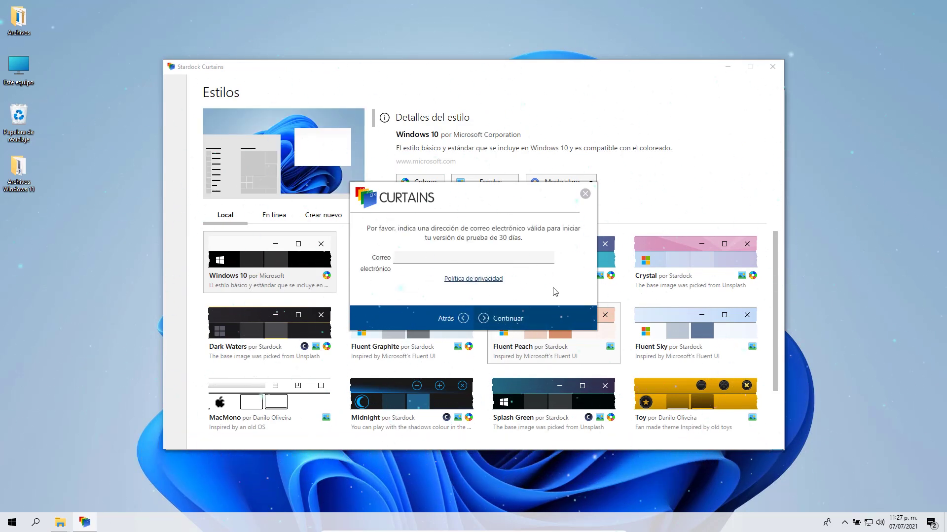
{"action": "left_click", "coordinate": [585, 193]}
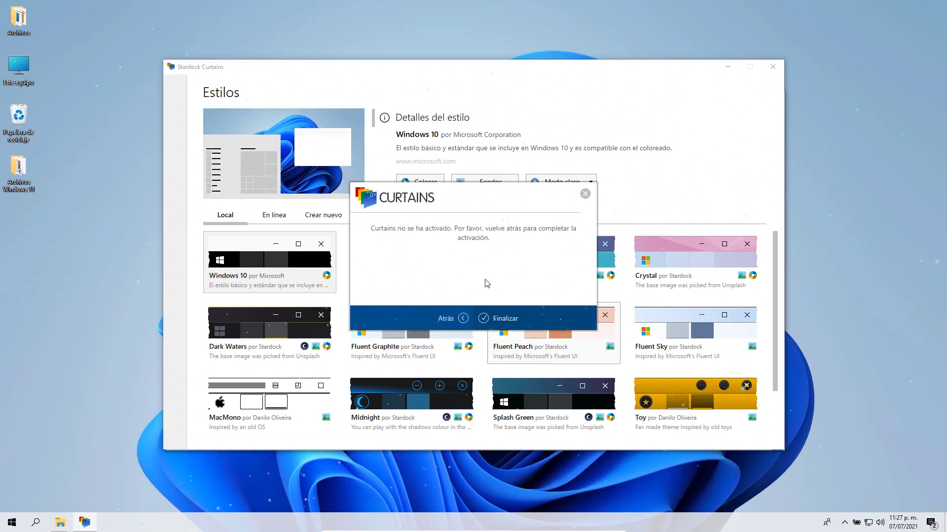
{"action": "left_click", "coordinate": [456, 318]}
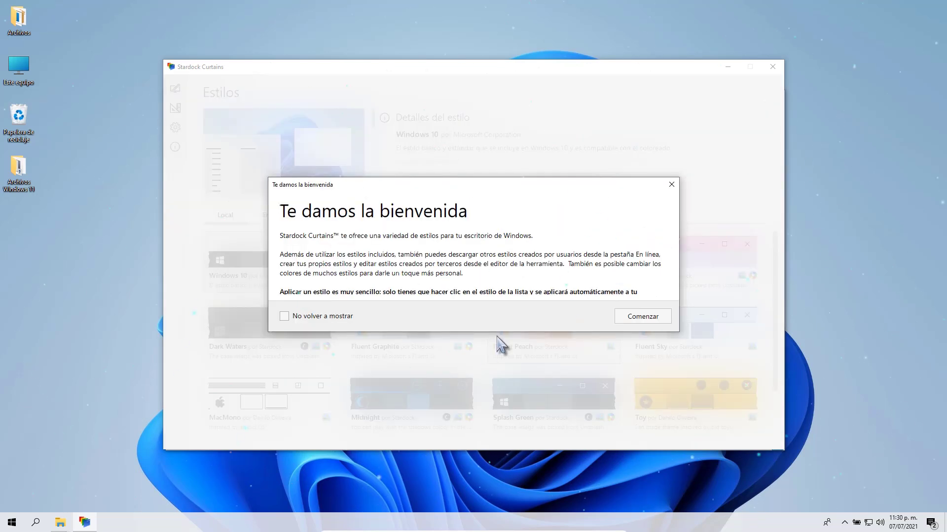
{"action": "left_click", "coordinate": [651, 318]}
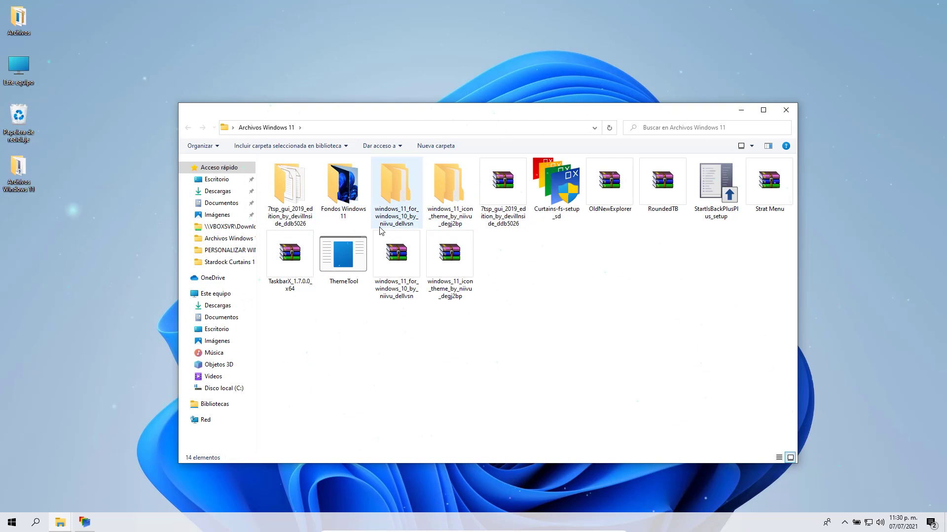
Install the windows 11 dark and windows 11 light Curtains styles from the Stardock Curtains folder of the extracted niivu theme.
{"action": "double_click", "coordinate": [390, 179]}
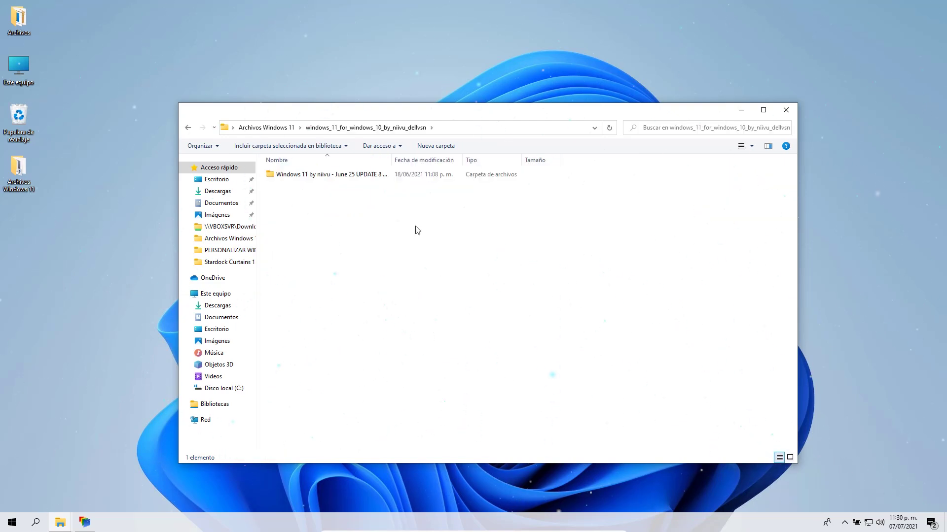
{"action": "double_click", "coordinate": [362, 178]}
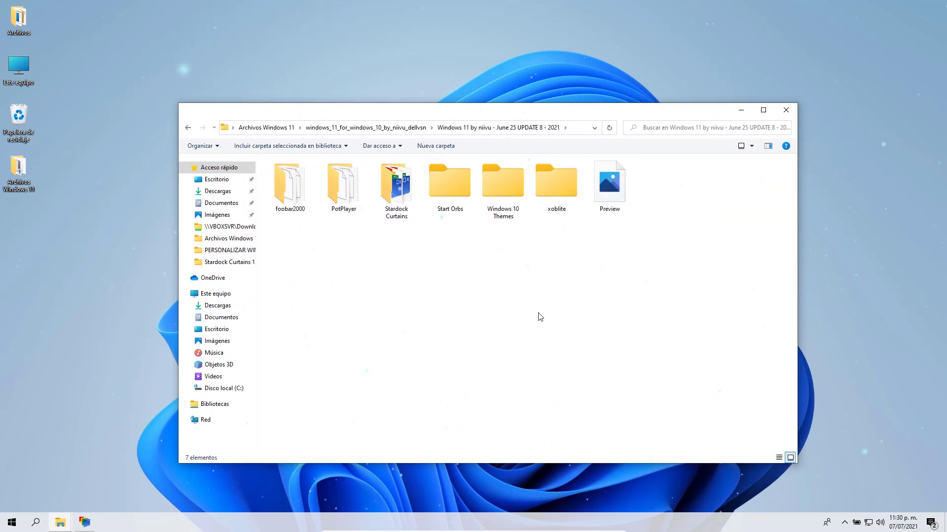
{"action": "double_click", "coordinate": [396, 188]}
{"action": "double_click", "coordinate": [304, 177]}
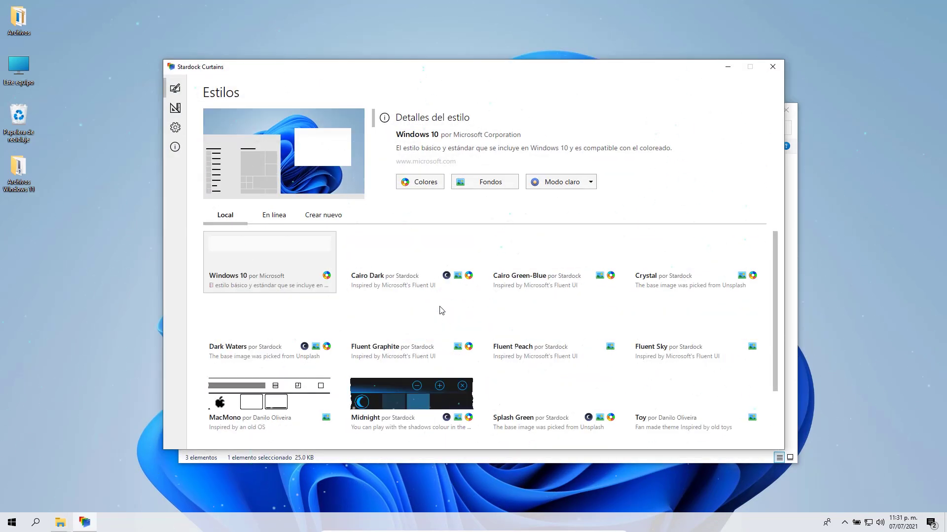
{"action": "left_click", "coordinate": [299, 186]}
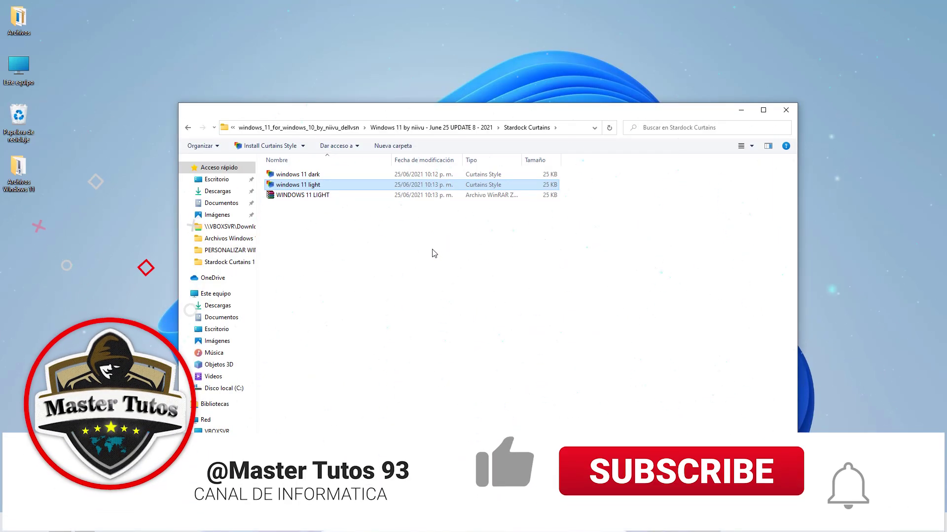
{"action": "double_click", "coordinate": [424, 185]}
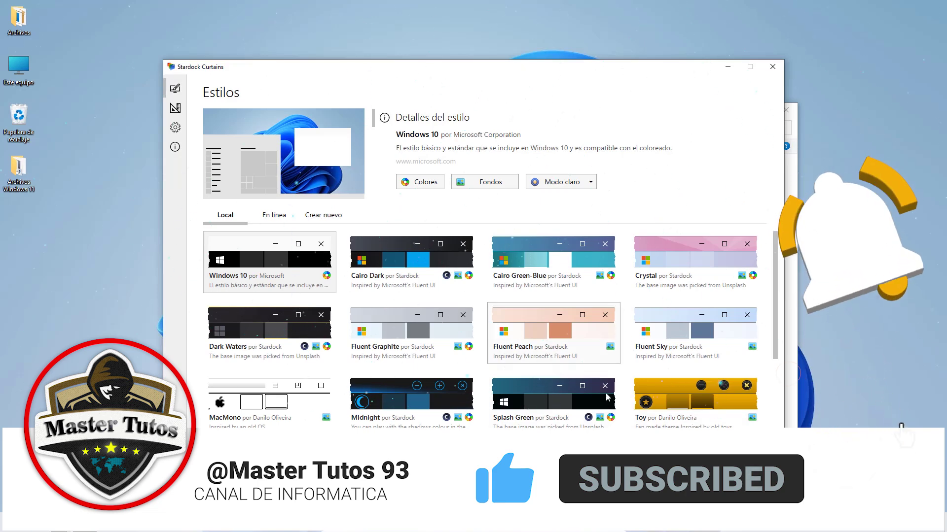
Apply the Windows 11 Dark style in Stardock Curtains and try the Windows 11 Light style.
{"action": "scroll", "coordinate": [607, 394], "scroll_direction": "down", "scroll_amount": 3}
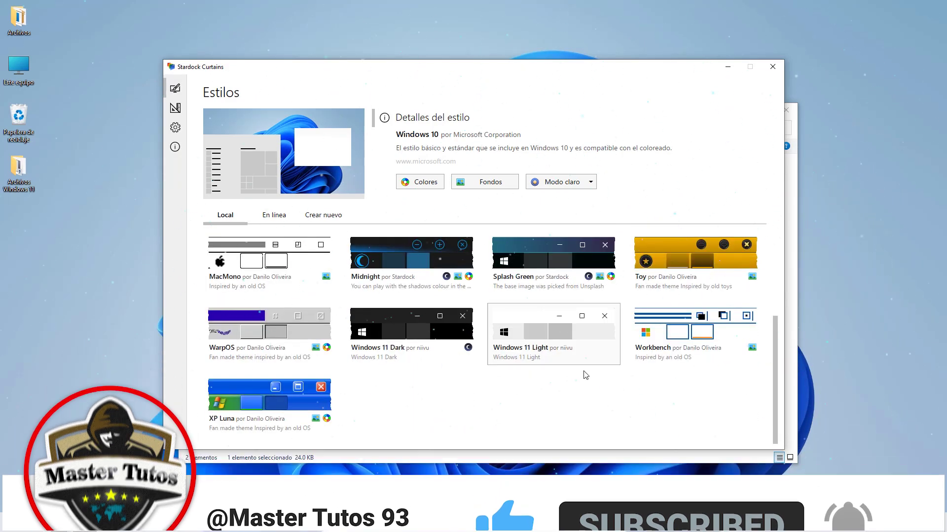
{"action": "double_click", "coordinate": [418, 323]}
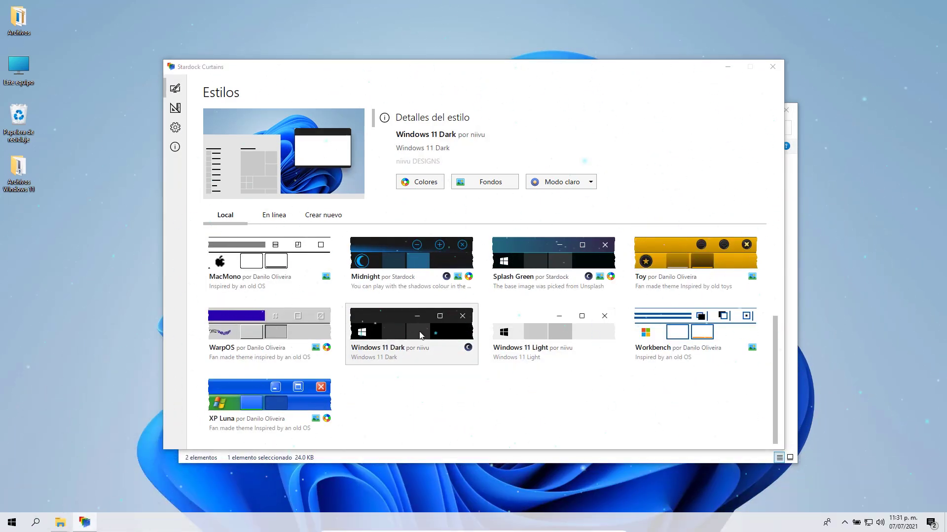
{"action": "key", "text": "Return"}
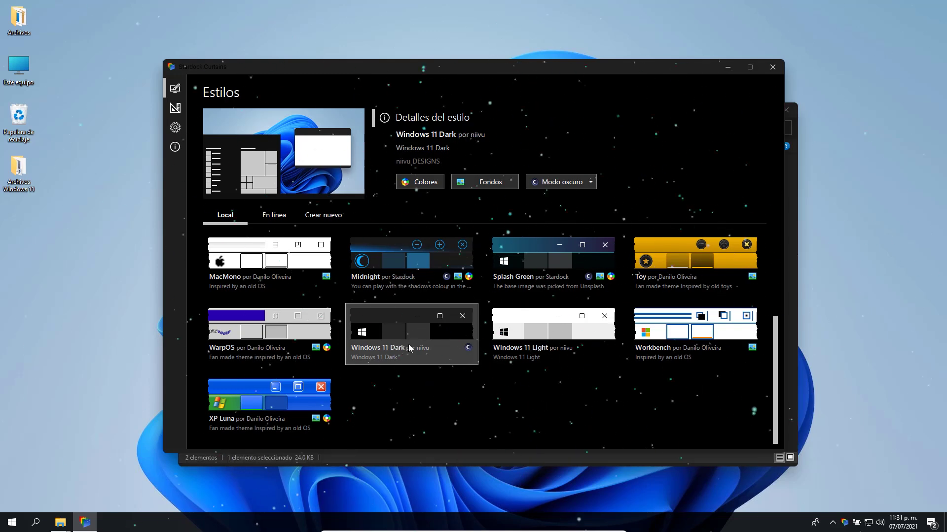
{"action": "left_click", "coordinate": [544, 331]}
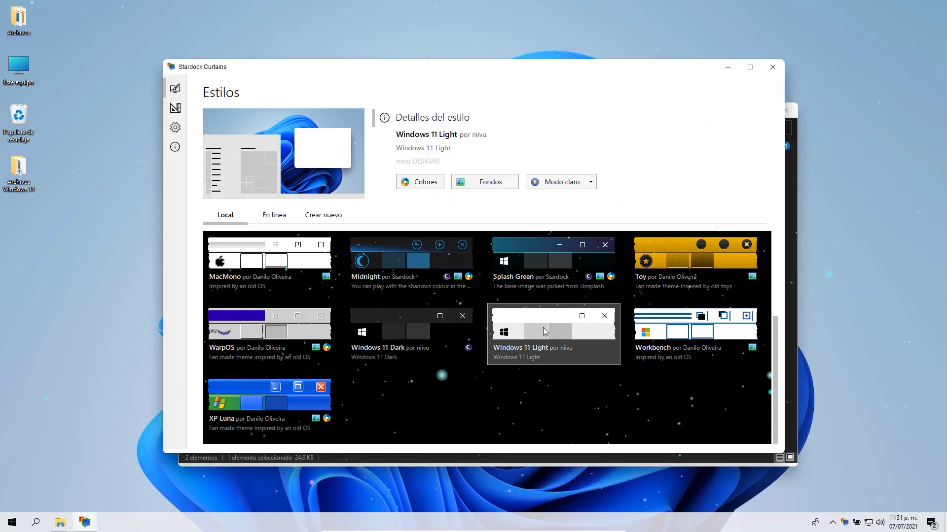
{"action": "left_click_drag", "start_coordinate": [598, 123], "coordinate": [515, 27]}
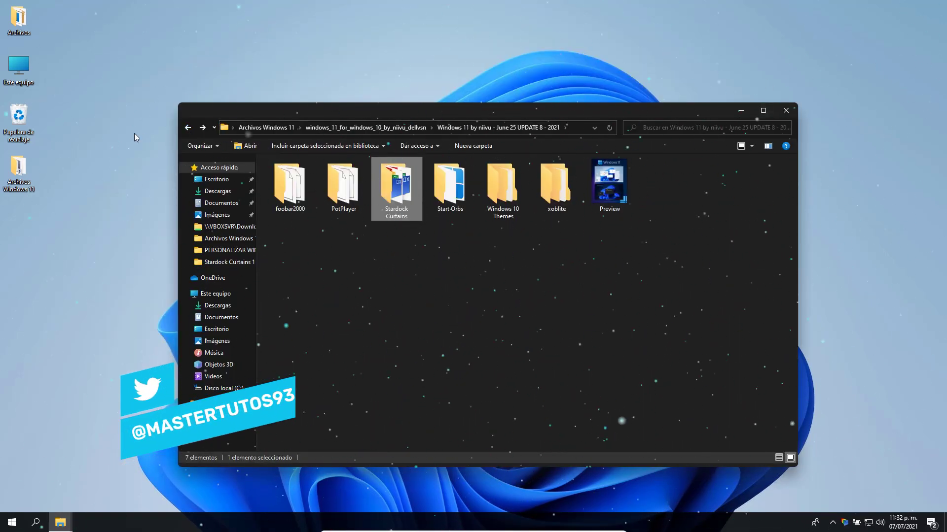
Return to Archivos Windows 11, view the wallpapers in the Fondos Windows 11 folder and go back.
{"action": "key", "text": "alt+Up"}
{"action": "key", "text": "alt+Up"}
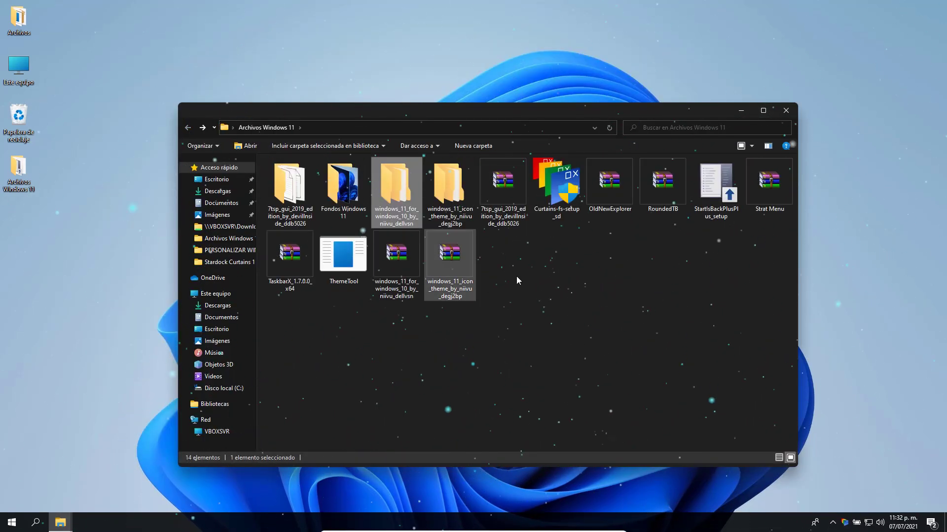
{"action": "key", "text": "Left"}
{"action": "key", "text": "Return"}
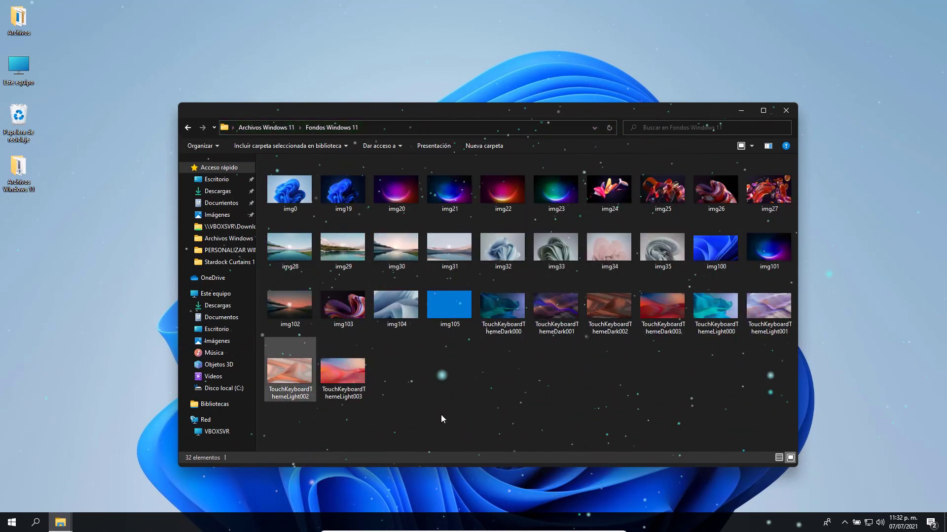
{"action": "key", "text": "BackSpace"}
Launch StartIsBackPlusPlus_setup from Archivos Windows 11 and install StartIsBack.
{"action": "left_click_drag", "start_coordinate": [605, 112], "coordinate": [593, 67]}
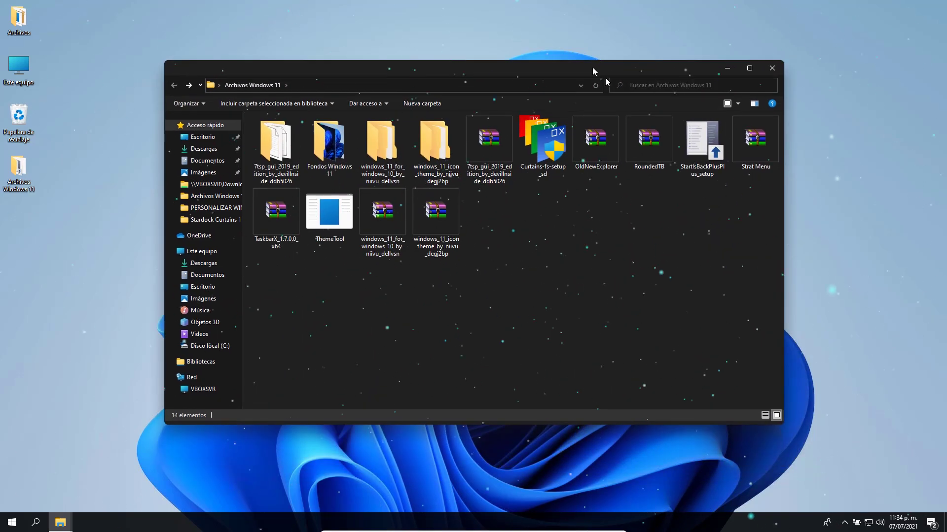
{"action": "left_click", "coordinate": [649, 140]}
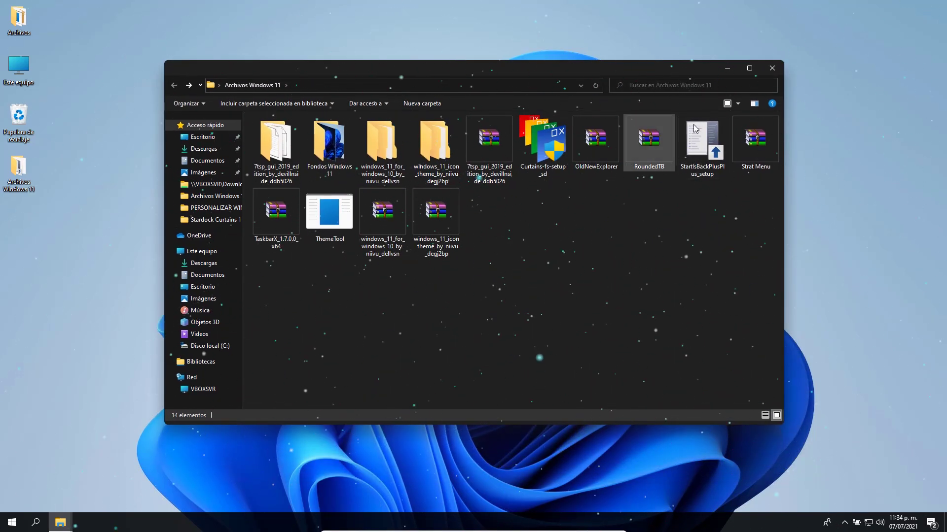
{"action": "left_click", "coordinate": [686, 150]}
{"action": "double_click", "coordinate": [693, 147]}
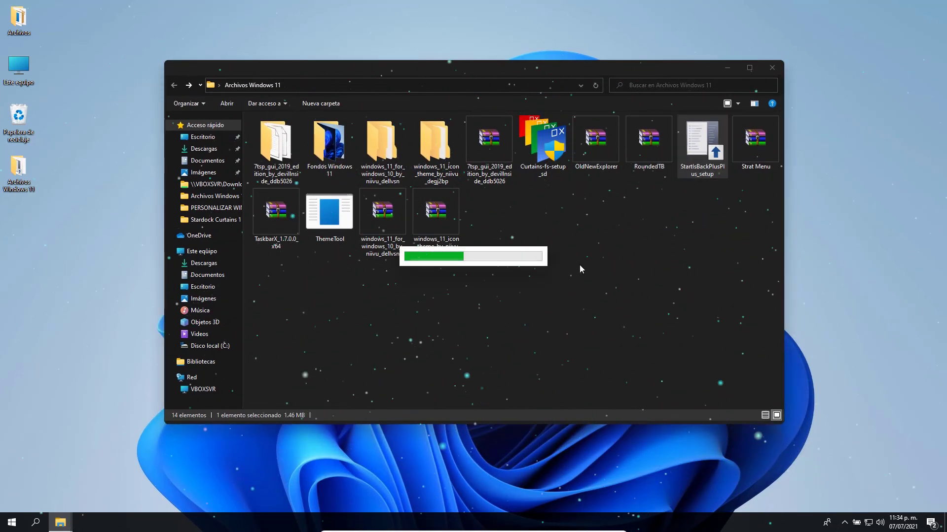
{"action": "left_click", "coordinate": [480, 232]}
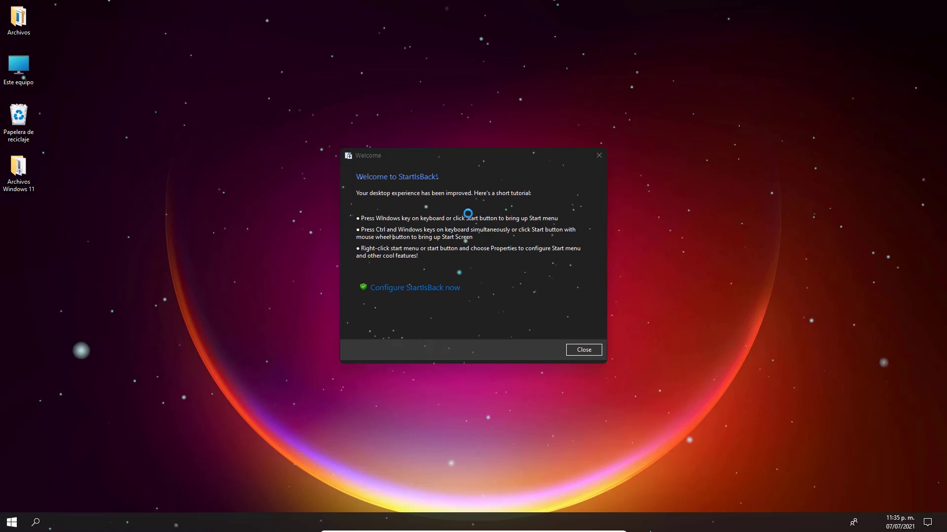
Choose the Windows 10 visual style in the StartIsBack configuration and load the Blank image from the niivu theme's Start Orbs folder.
{"action": "left_click", "coordinate": [415, 288]}
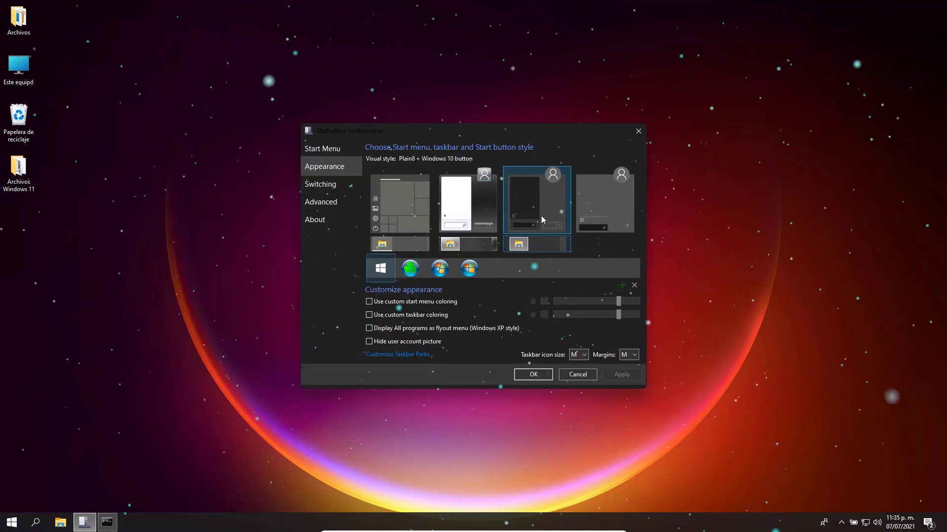
{"action": "left_click", "coordinate": [387, 211]}
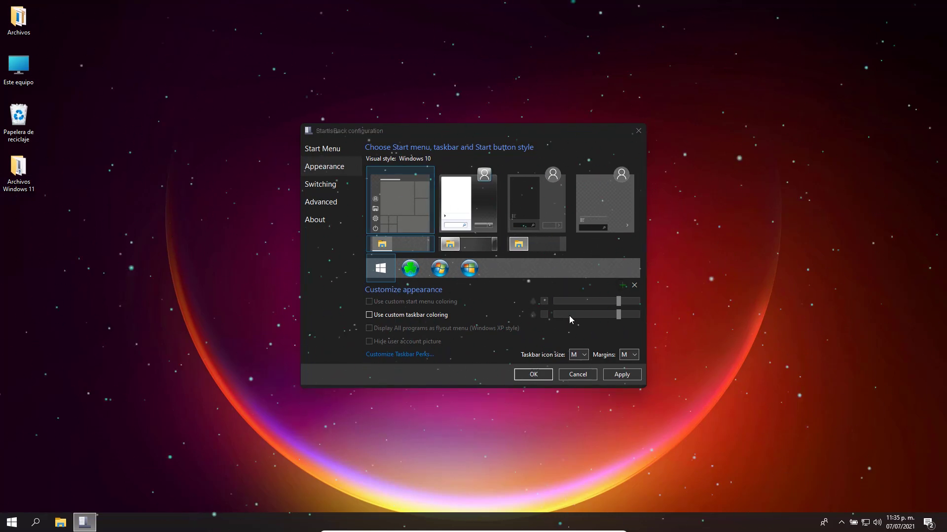
{"action": "left_click", "coordinate": [345, 222]}
{"action": "double_click", "coordinate": [416, 220]}
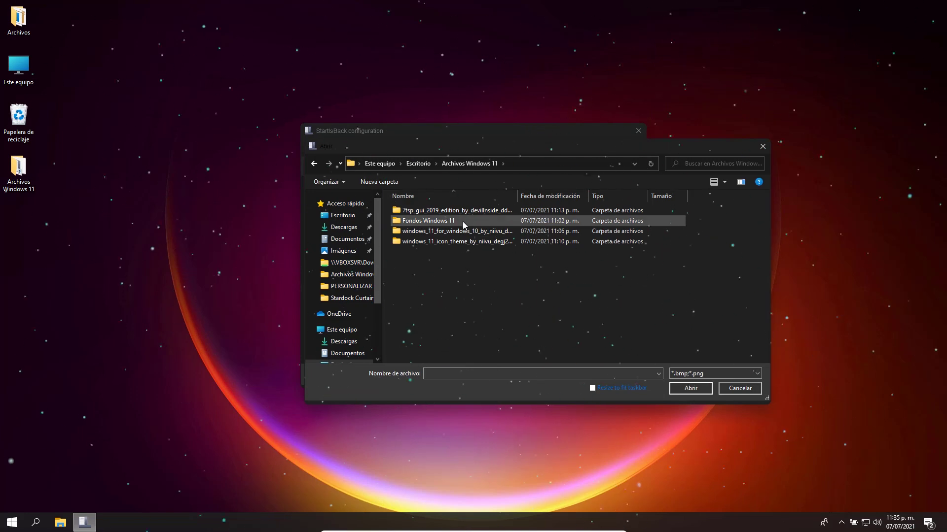
{"action": "double_click", "coordinate": [489, 232]}
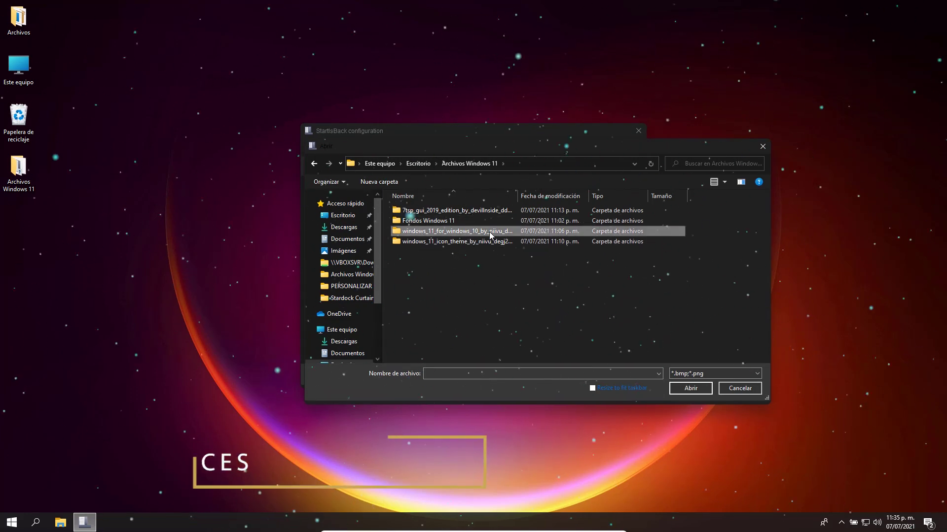
{"action": "double_click", "coordinate": [471, 214]}
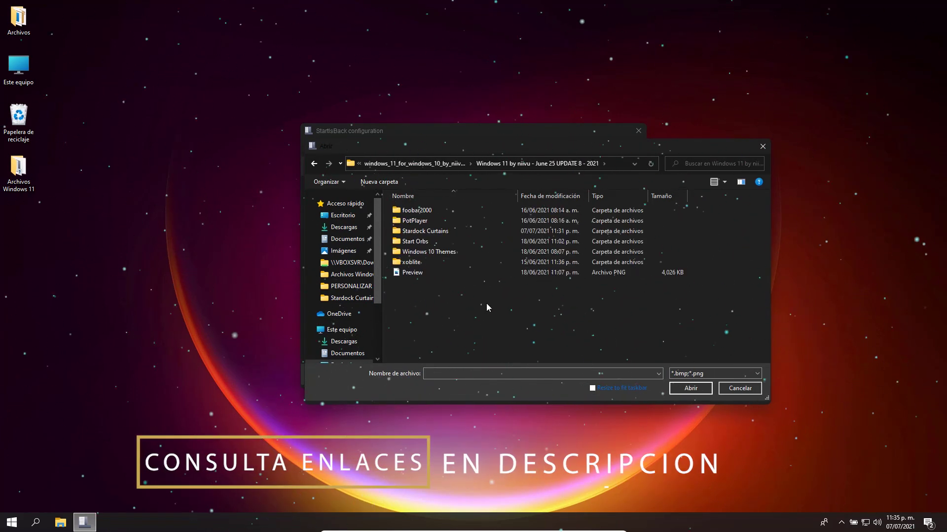
{"action": "double_click", "coordinate": [427, 242]}
{"action": "left_click", "coordinate": [417, 222]}
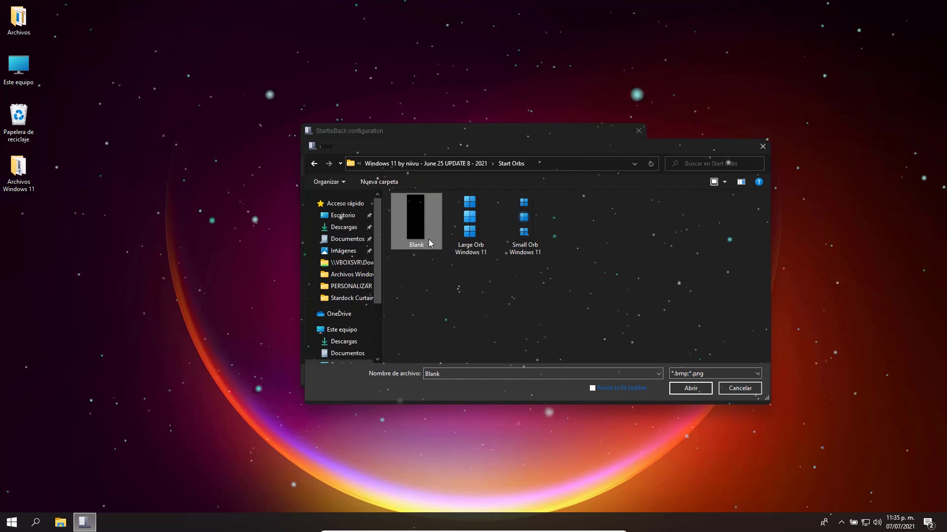
{"action": "double_click", "coordinate": [417, 222]}
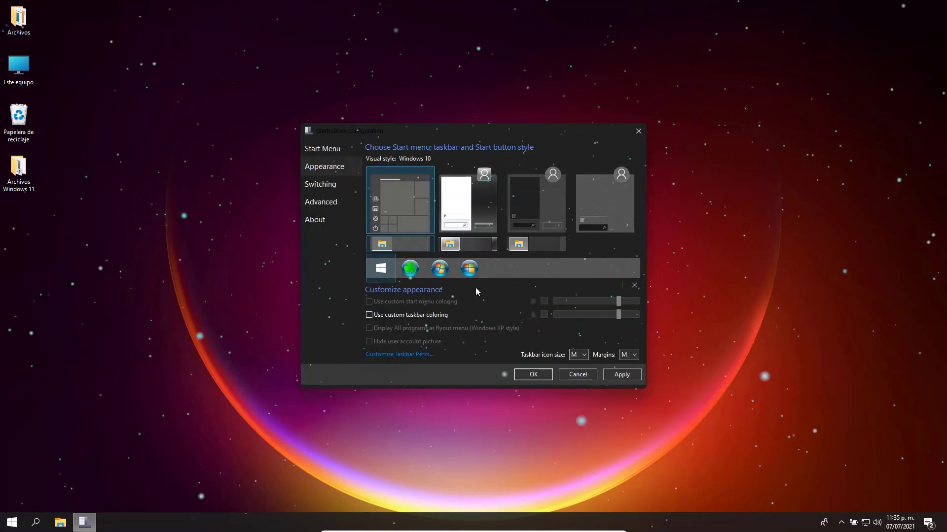
Select the added blank image as the Start button, apply the StartIsBack configuration and close it.
{"action": "left_click", "coordinate": [492, 268]}
{"action": "left_click", "coordinate": [618, 375]}
{"action": "left_click", "coordinate": [533, 374]}
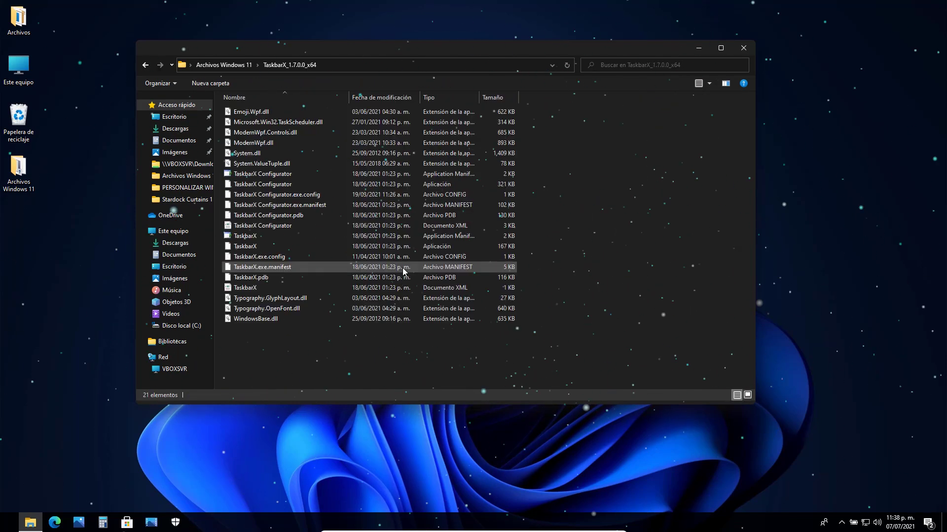
Launch TaskbarX Configurator from the TaskbarX_1.7.0.0_x64 folder and apply the Blur taskbar style.
{"action": "left_click", "coordinate": [247, 247]}
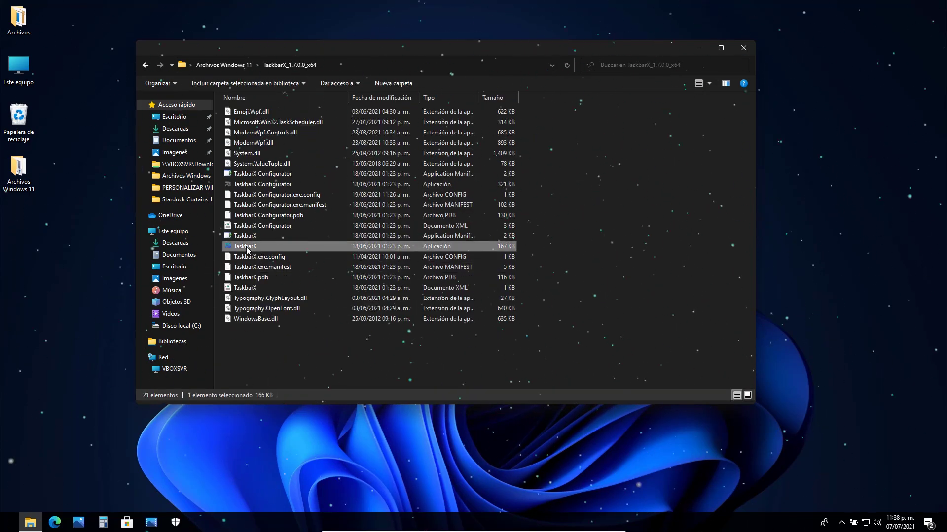
{"action": "key", "text": "Up"}
{"action": "key", "text": "Up"}
{"action": "key", "text": "Up"}
{"action": "key", "text": "Up"}
{"action": "key", "text": "Up"}
{"action": "key", "text": "Up"}
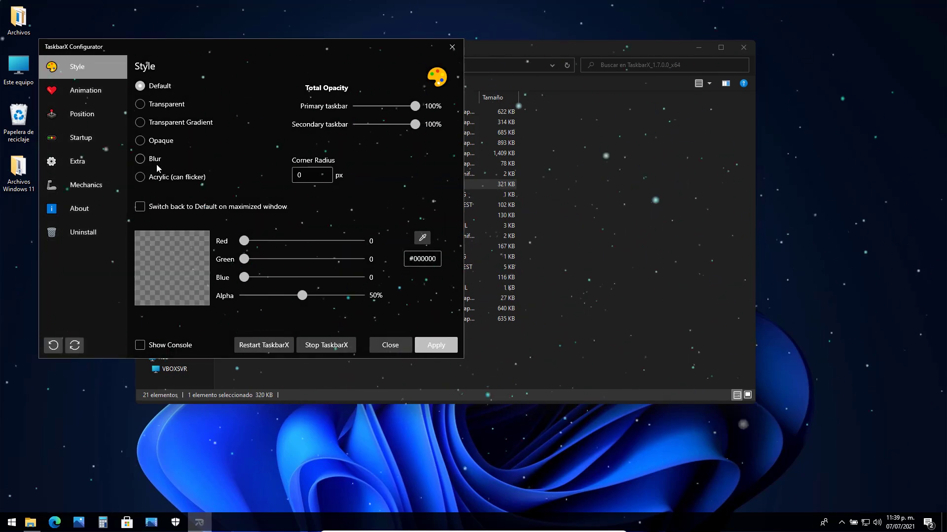
{"action": "left_click", "coordinate": [148, 159]}
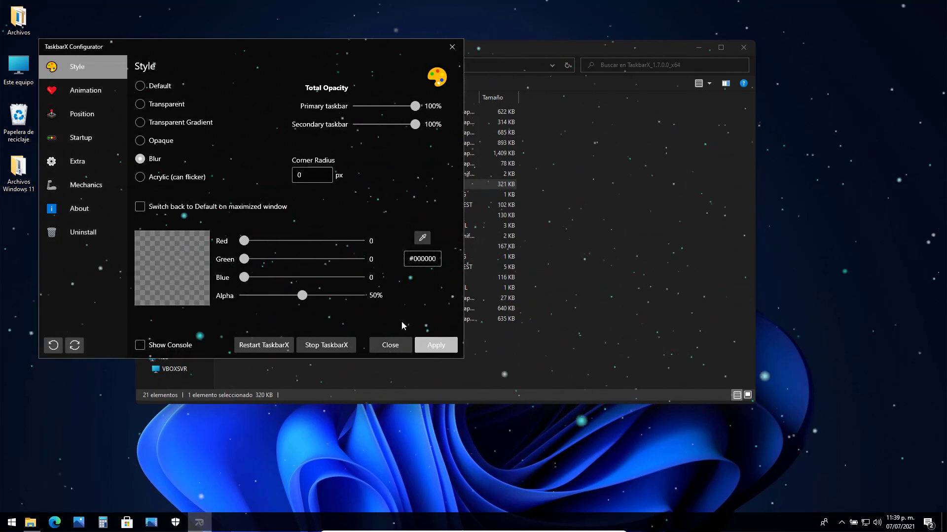
{"action": "left_click", "coordinate": [431, 346]}
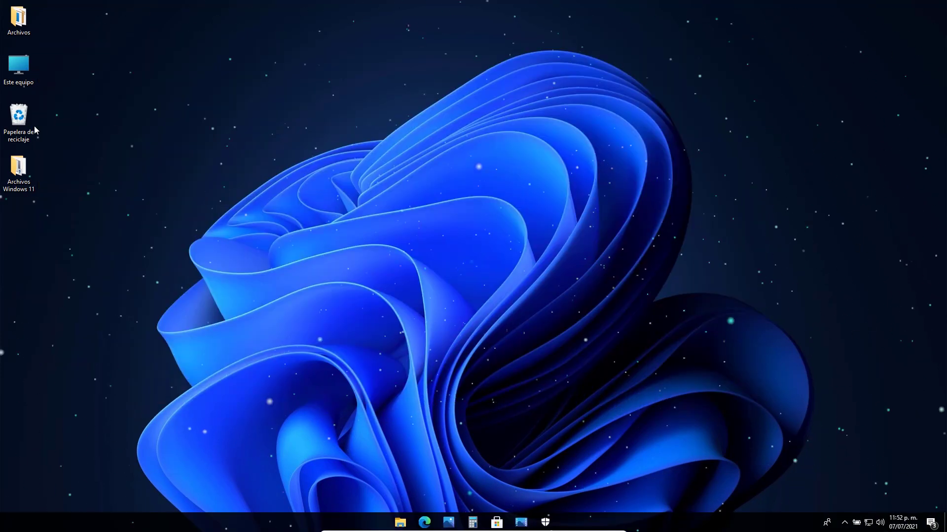
Extract the Strat Menu archive inside the Archivos Windows 11 folder on the desktop.
{"action": "double_click", "coordinate": [18, 170]}
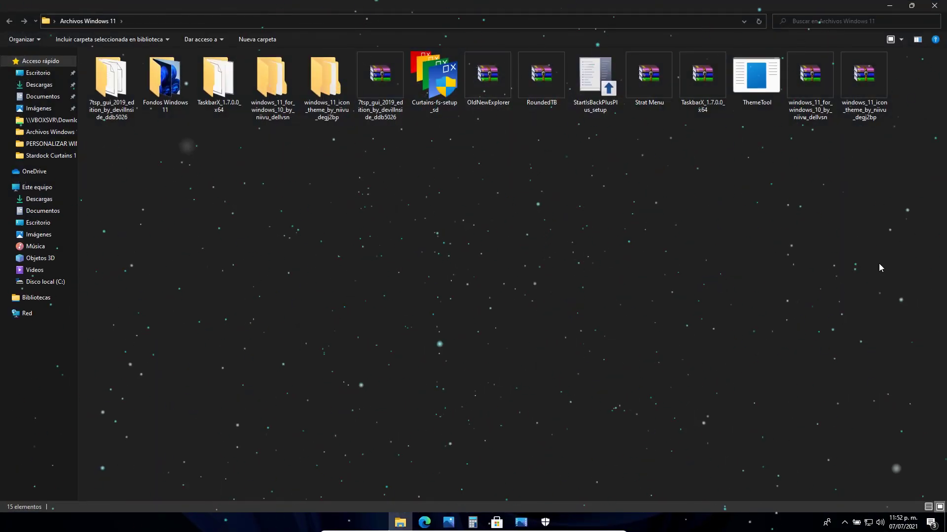
{"action": "right_click", "coordinate": [646, 75]}
{"action": "left_click", "coordinate": [695, 117]}
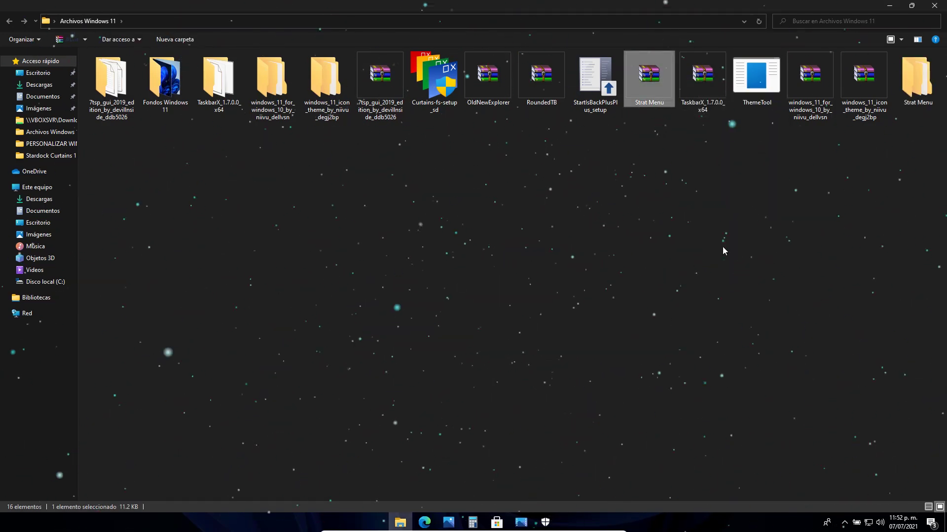
Move the inner Strat Menu folder from the extracted folder to the root of Disco local (C:).
{"action": "double_click", "coordinate": [918, 74]}
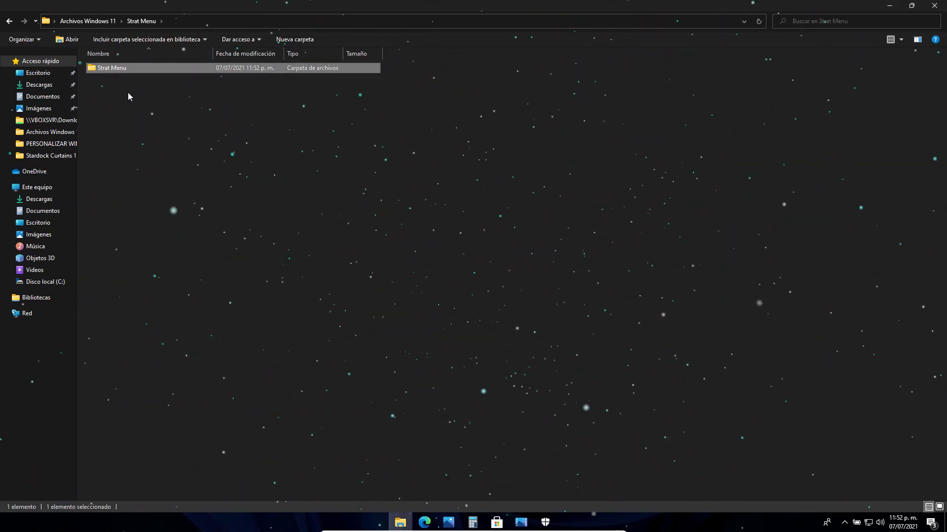
{"action": "key", "text": "Return"}
{"action": "key", "text": "alt+Left"}
{"action": "right_click", "coordinate": [110, 70]}
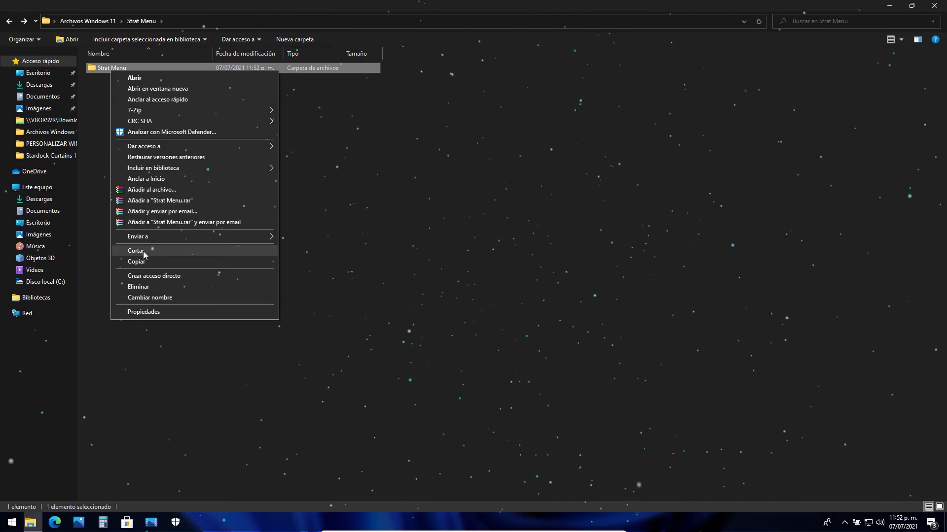
{"action": "left_click", "coordinate": [126, 246]}
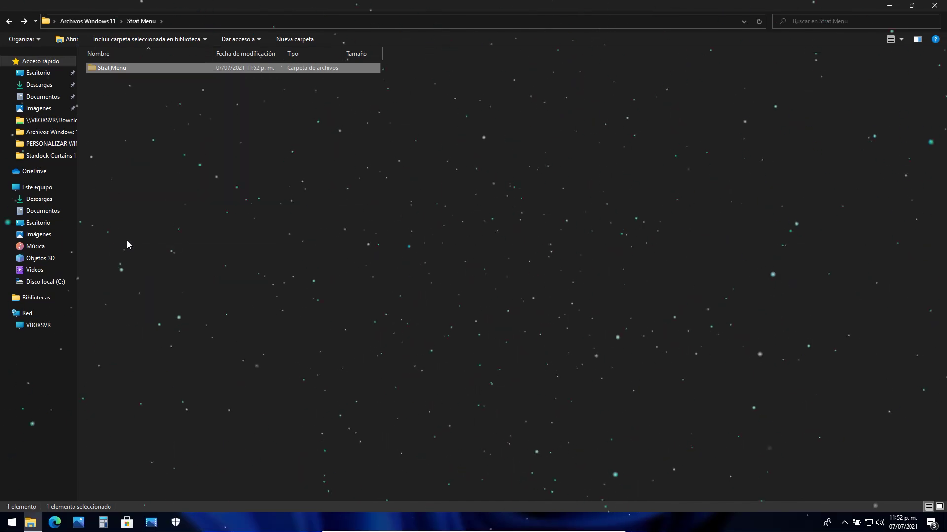
{"action": "left_click", "coordinate": [44, 190]}
{"action": "double_click", "coordinate": [149, 150]}
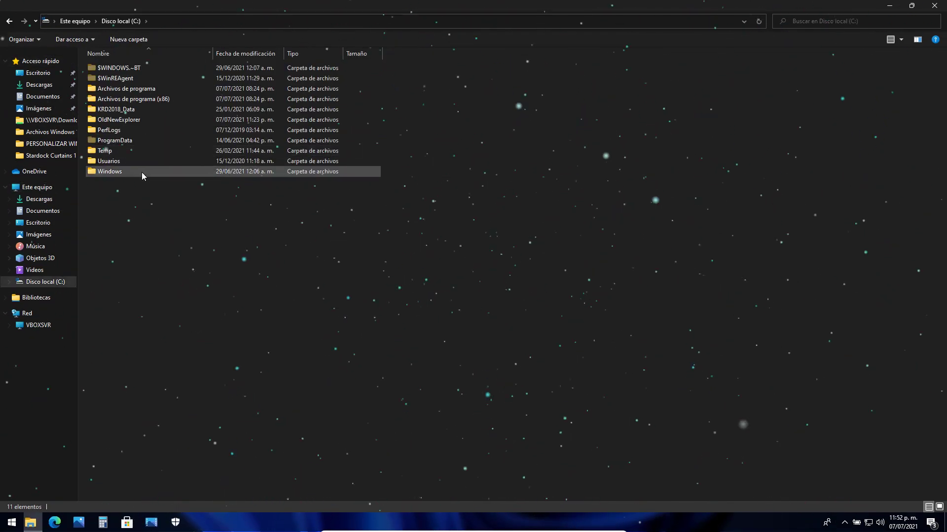
{"action": "right_click", "coordinate": [142, 211]}
{"action": "left_click", "coordinate": [171, 270]}
Create a desktop shortcut to the Start application in C:\Strat Menu and minimize the folder window.
{"action": "double_click", "coordinate": [148, 151]}
{"action": "left_click", "coordinate": [160, 89]}
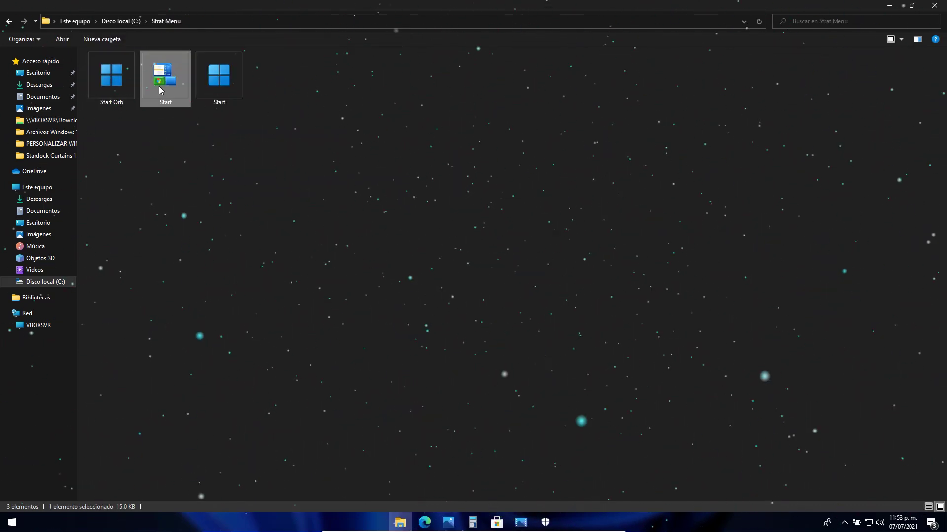
{"action": "right_click", "coordinate": [159, 89]}
{"action": "mouse_move", "coordinate": [199, 249]}
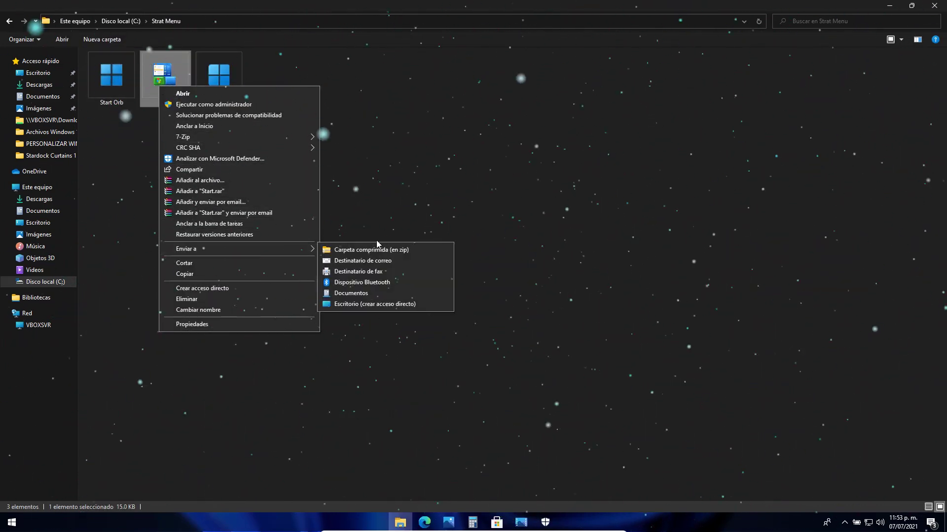
{"action": "left_click", "coordinate": [379, 304]}
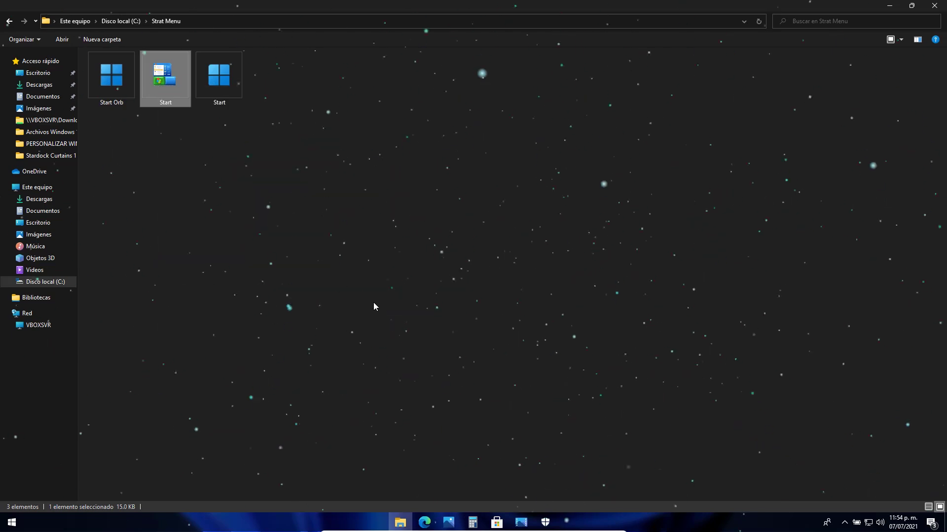
{"action": "left_click", "coordinate": [888, 7]}
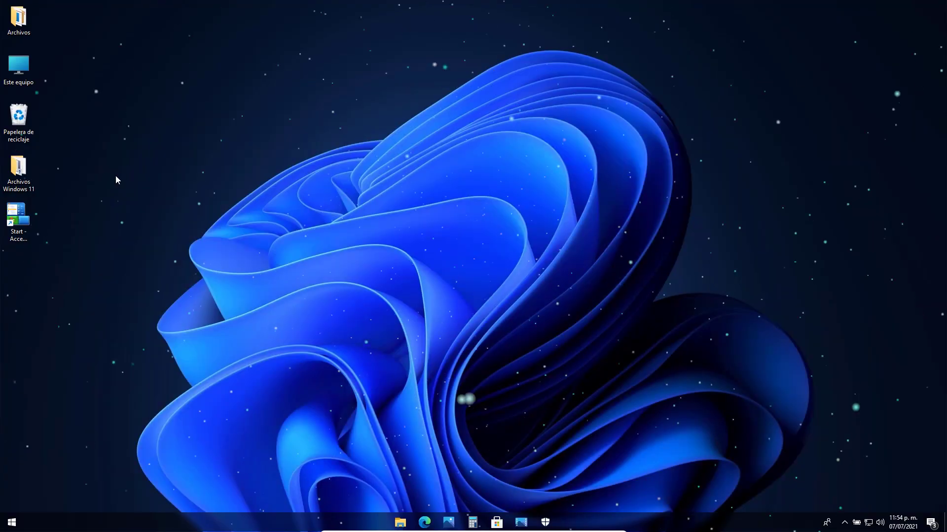
Change the icon of the desktop shortcut Start - Acceso directo to Start Orb from C:\Strat Menu and apply it.
{"action": "right_click", "coordinate": [24, 220]}
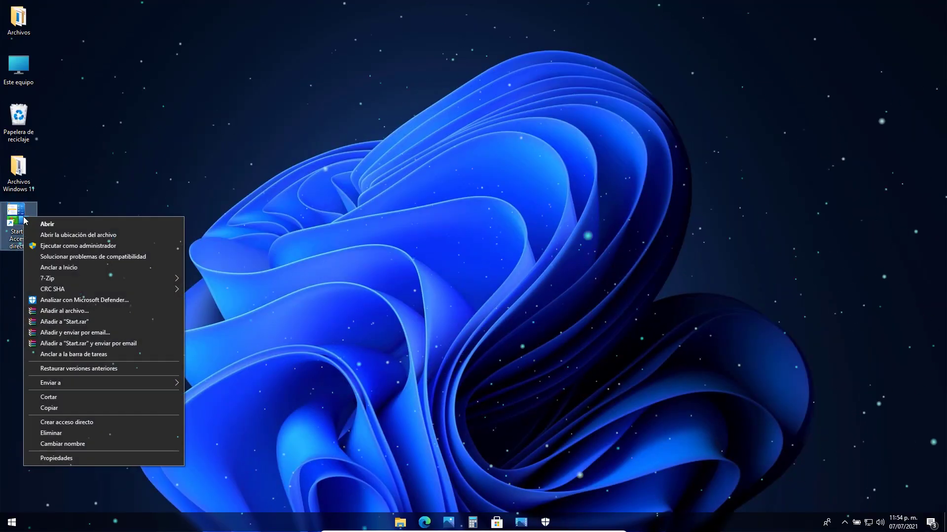
{"action": "left_click", "coordinate": [76, 456]}
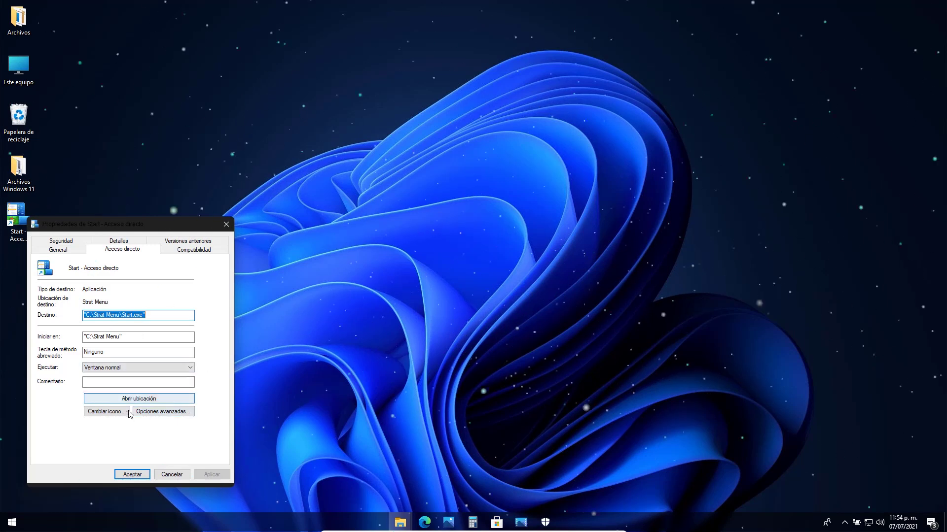
{"action": "left_click", "coordinate": [114, 413]}
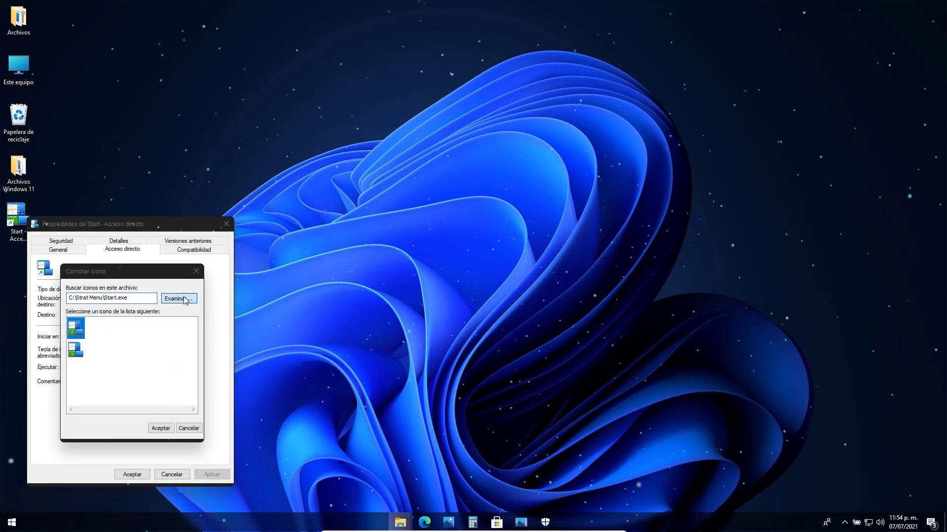
{"action": "left_click", "coordinate": [178, 298]}
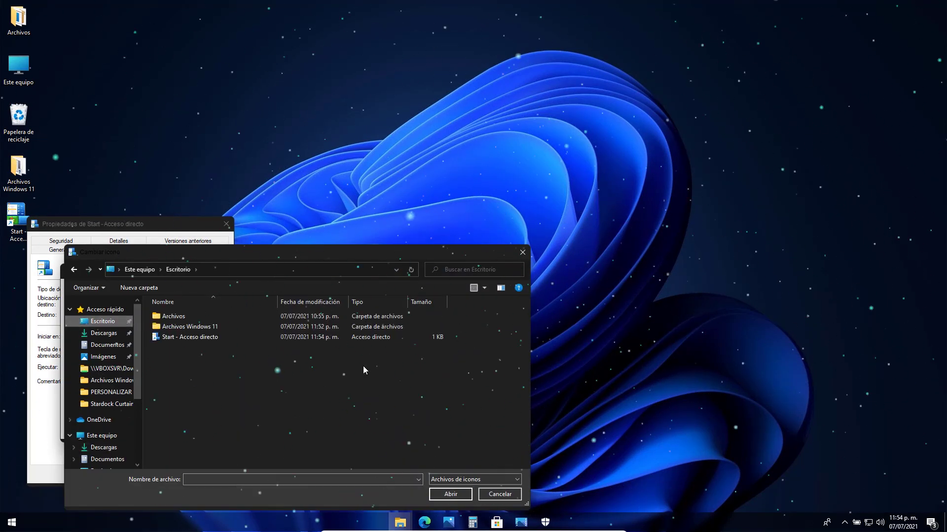
{"action": "double_click", "coordinate": [178, 328]}
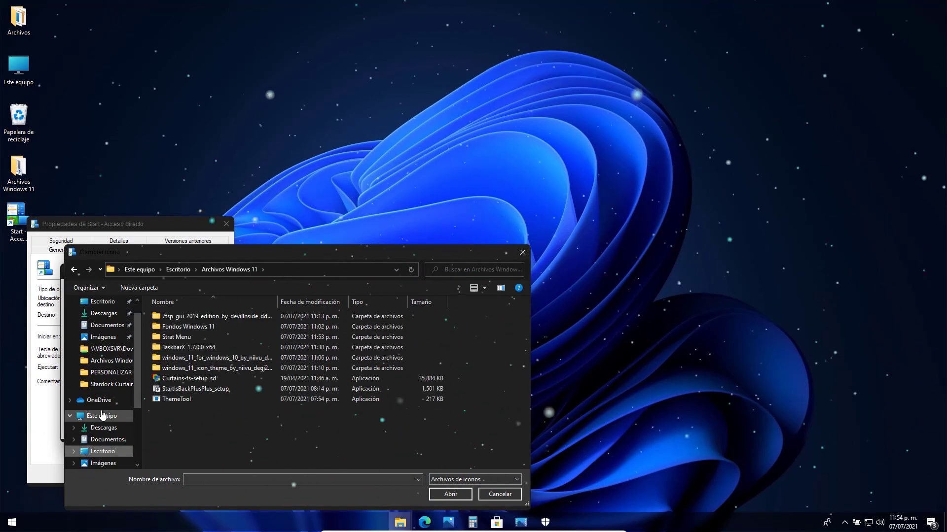
{"action": "left_click", "coordinate": [103, 435]}
{"action": "double_click", "coordinate": [195, 422]}
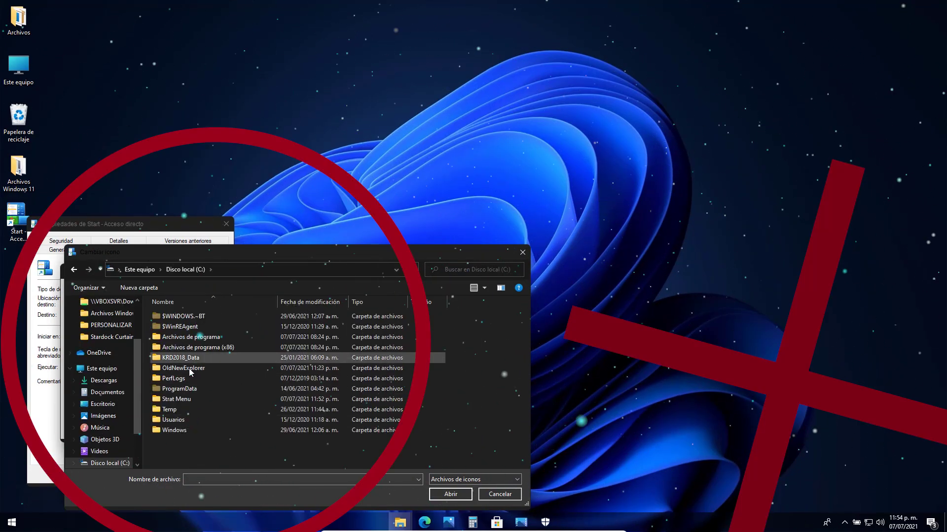
{"action": "double_click", "coordinate": [191, 399]}
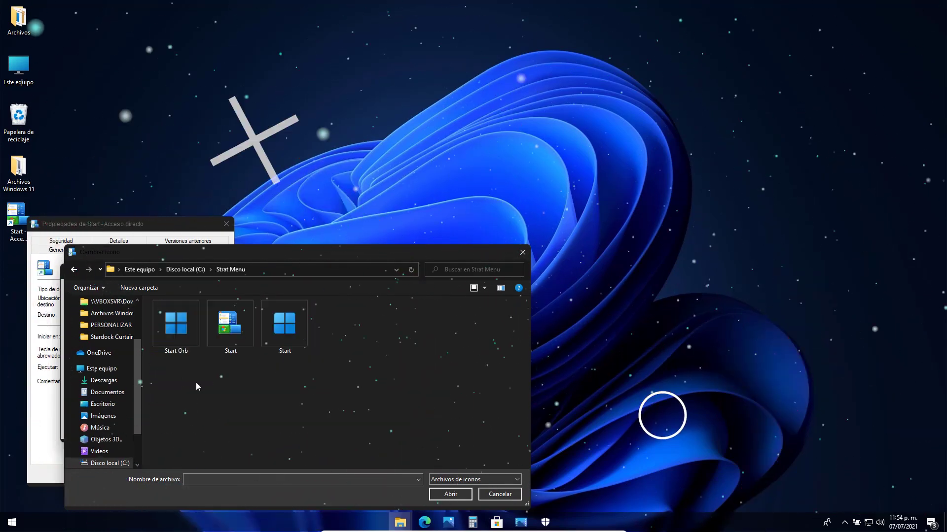
{"action": "double_click", "coordinate": [187, 334]}
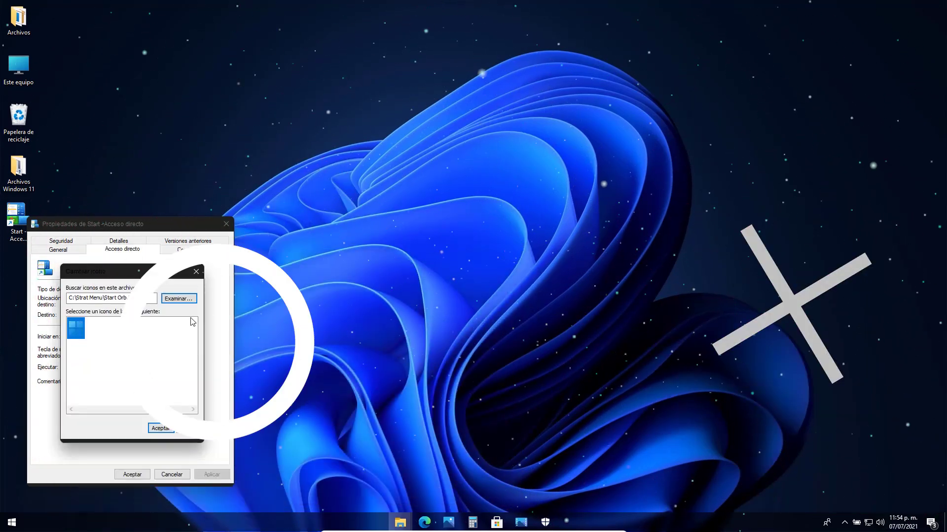
{"action": "left_click", "coordinate": [160, 428]}
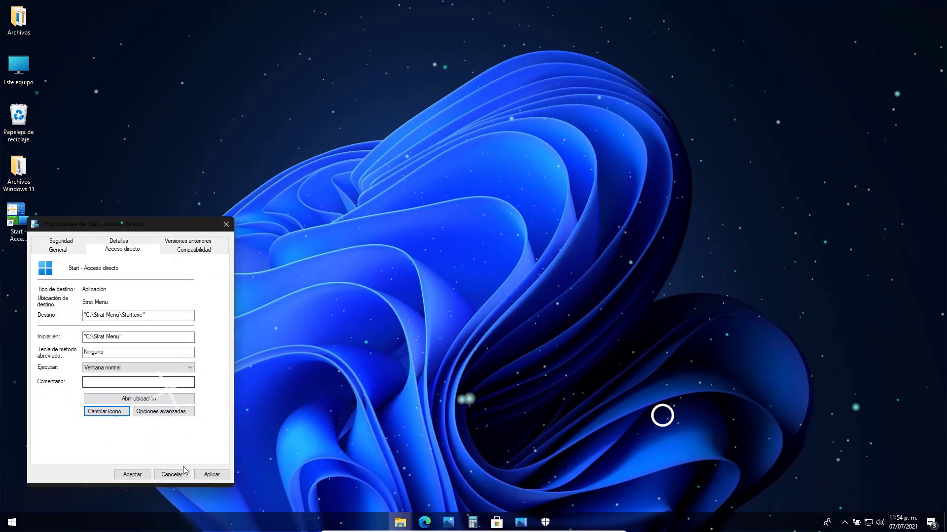
{"action": "left_click", "coordinate": [210, 475]}
{"action": "left_click", "coordinate": [132, 475]}
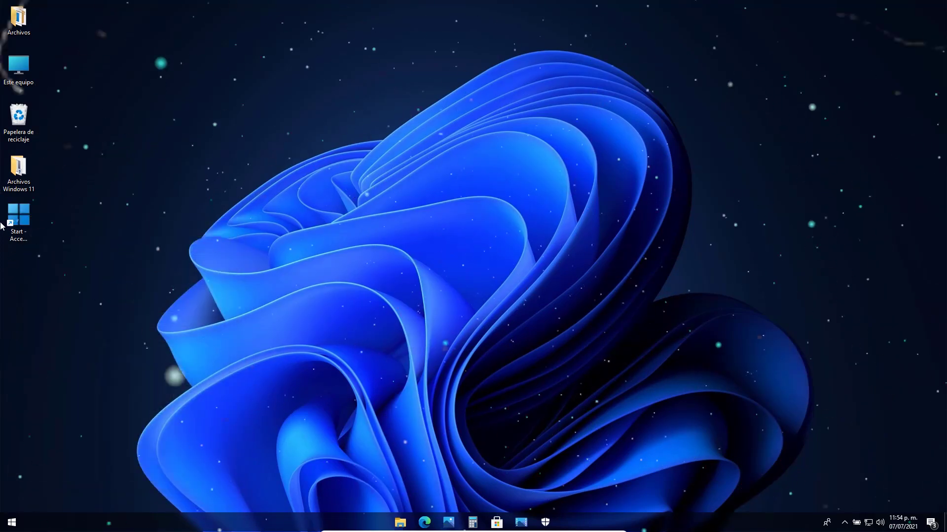
Pin the Start shortcut to the taskbar, place it before File Explorer and dismiss the open Start menu.
{"action": "left_click_drag", "start_coordinate": [18, 222], "coordinate": [404, 522]}
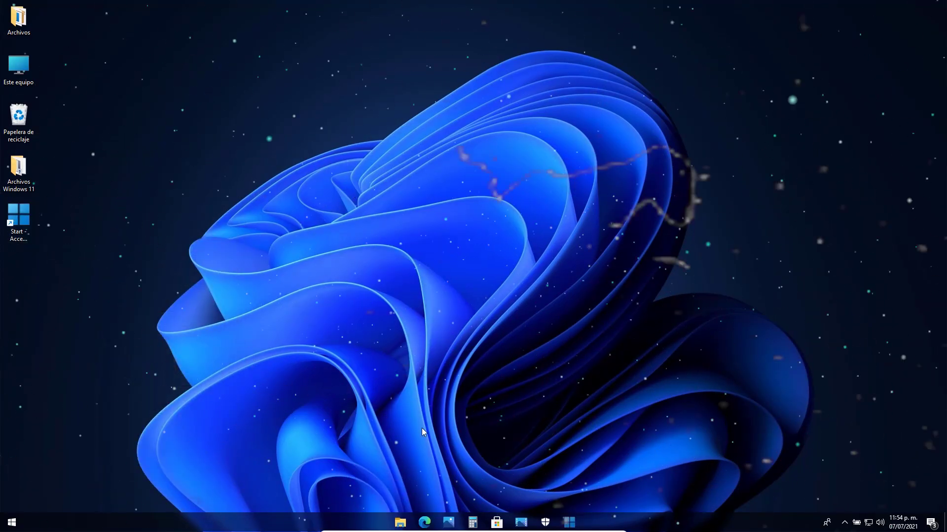
{"action": "left_click_drag", "start_coordinate": [568, 526], "coordinate": [393, 525]}
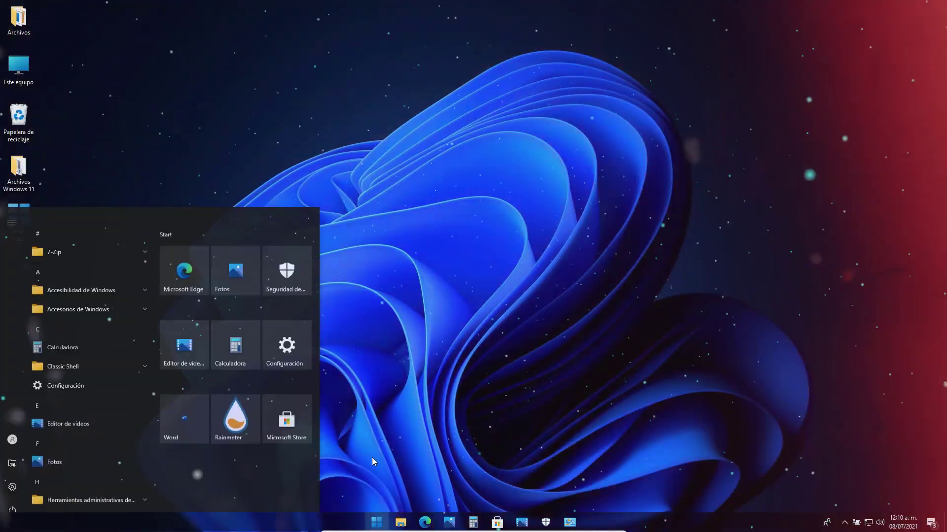
{"action": "left_click", "coordinate": [372, 462]}
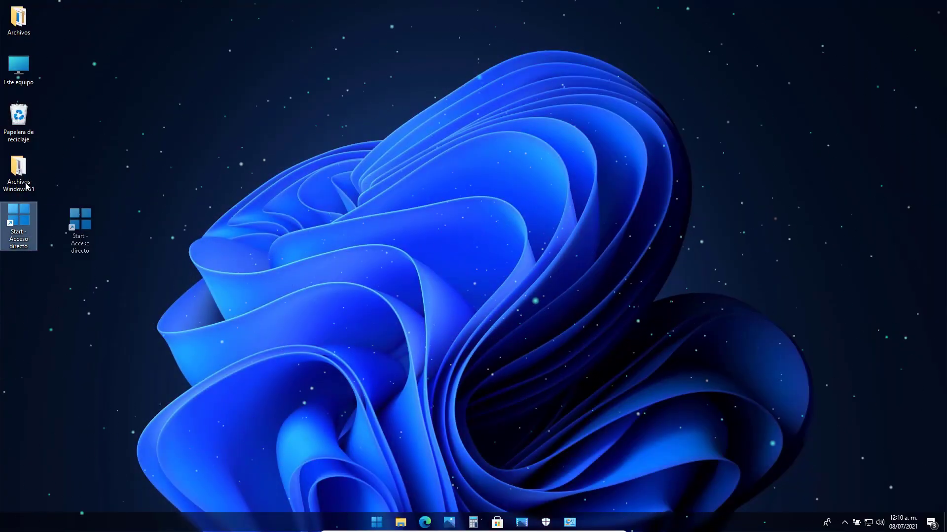
Move the desktop Start shortcut into the Archivos Windows 11 folder and extract the RoundedTB archive there into its own folder.
{"action": "key", "text": "Delete"}
{"action": "left_click", "coordinate": [20, 169]}
{"action": "double_click", "coordinate": [21, 168]}
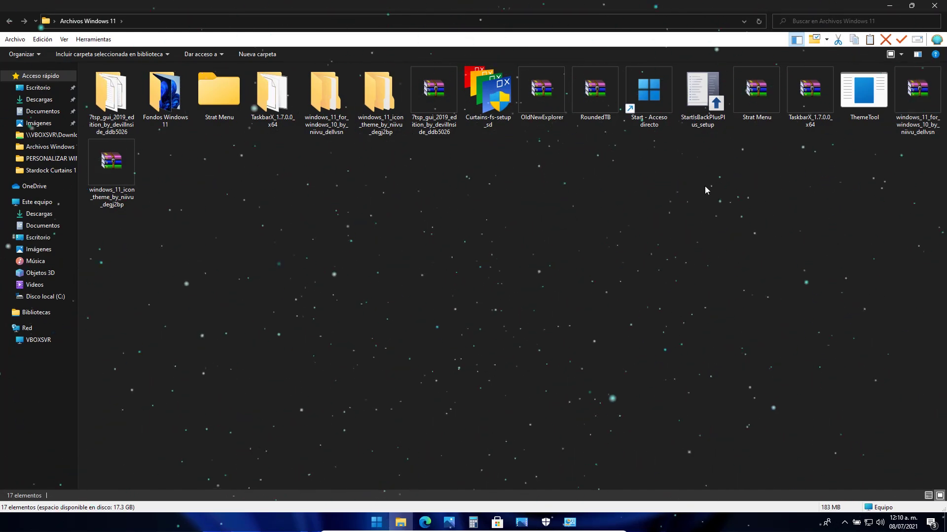
{"action": "right_click", "coordinate": [597, 90]}
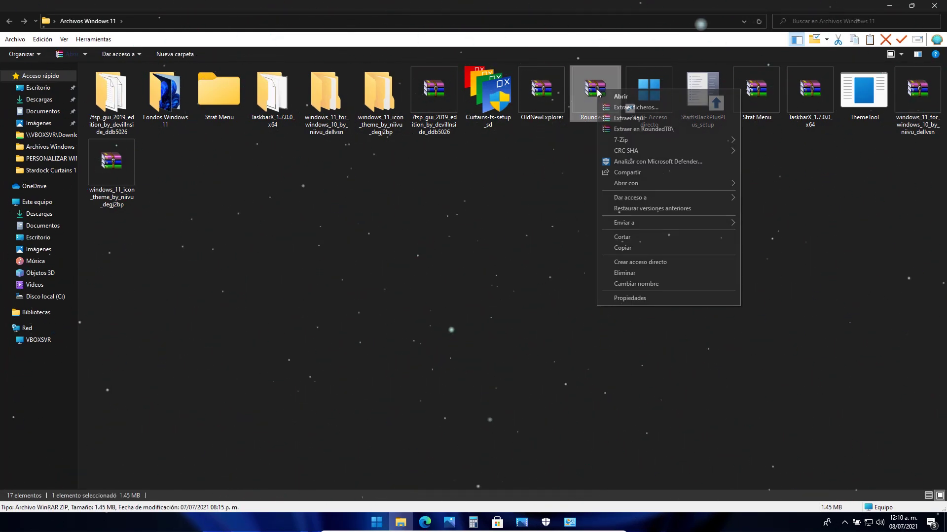
{"action": "left_click", "coordinate": [651, 130]}
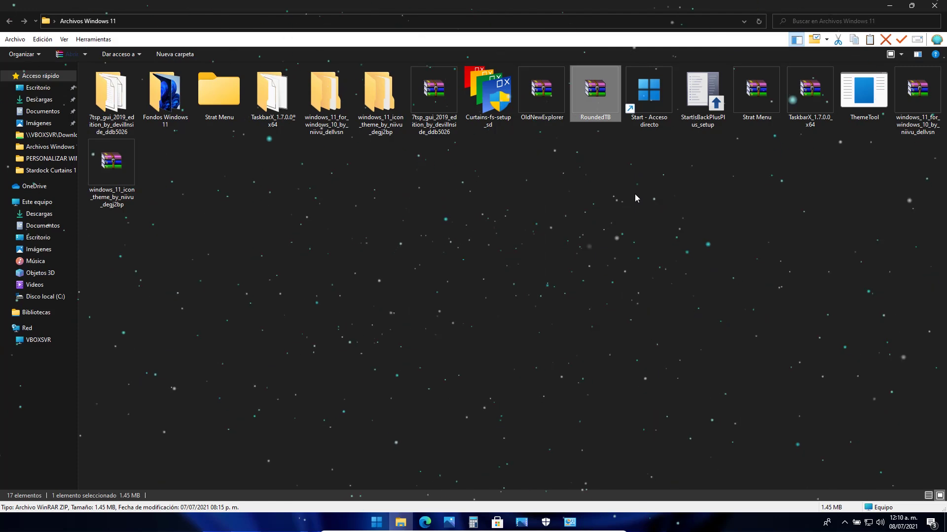
Move the extracted RoundedTB folder to the root of Disco local (C:) and open it there.
{"action": "left_click", "coordinate": [219, 106]}
{"action": "right_click", "coordinate": [219, 106]}
{"action": "left_click", "coordinate": [245, 293]}
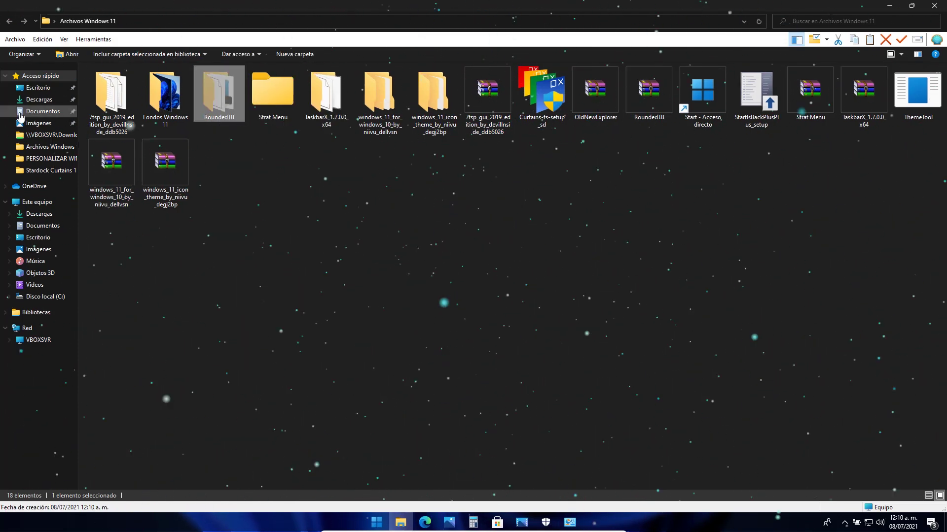
{"action": "left_click", "coordinate": [37, 202]}
{"action": "double_click", "coordinate": [147, 159]}
{"action": "right_click", "coordinate": [249, 256]}
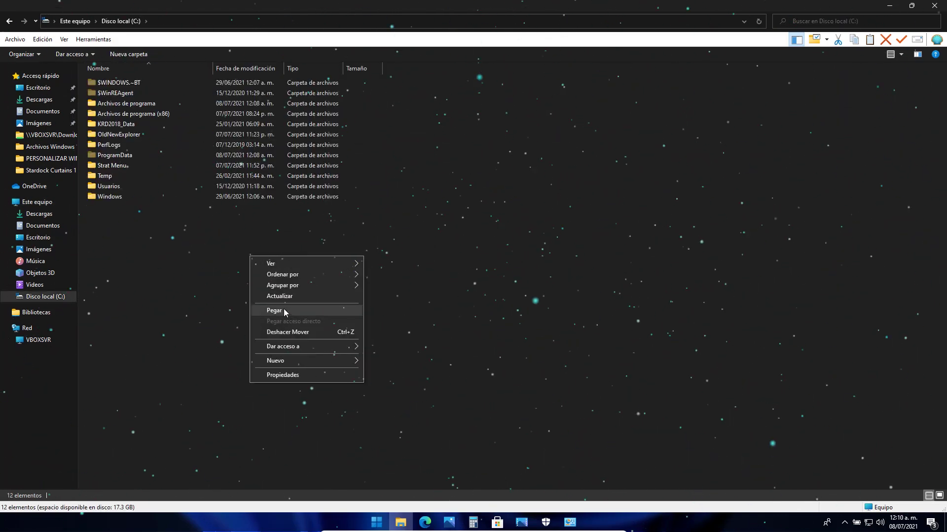
{"action": "left_click", "coordinate": [274, 310]}
{"action": "key", "text": "Return"}
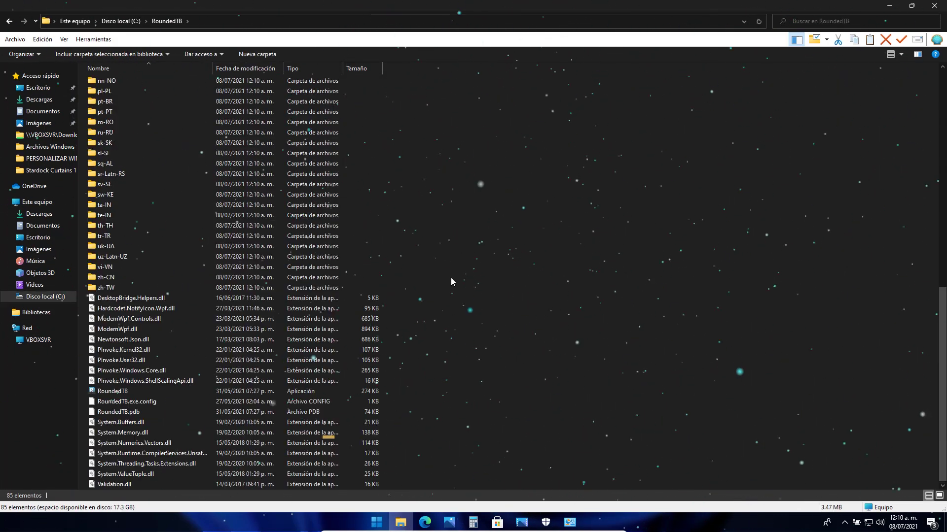
Run the RoundedTB application, apply a Margin of 5 and a Corner radius of 6, and close its window.
{"action": "left_click", "coordinate": [110, 392]}
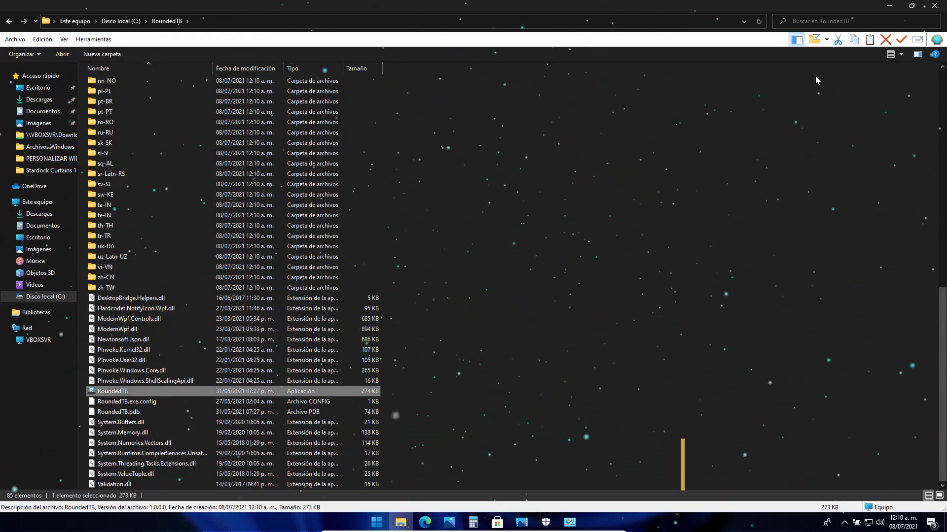
{"action": "key", "text": "Return"}
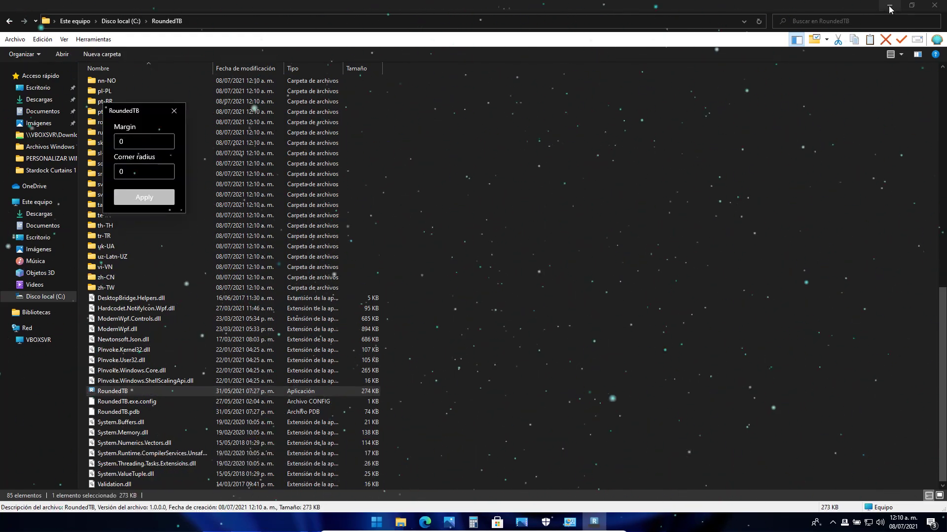
{"action": "left_click", "coordinate": [890, 9]}
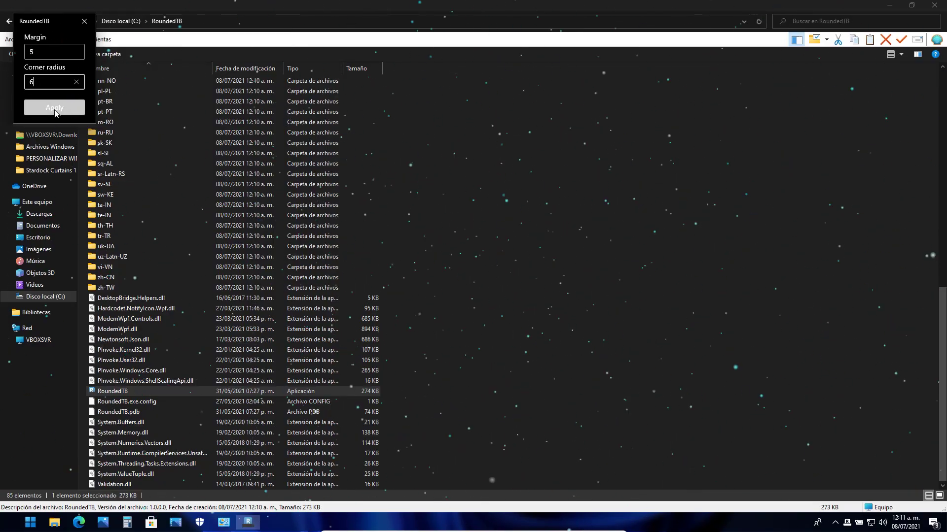
{"action": "left_click", "coordinate": [88, 20]}
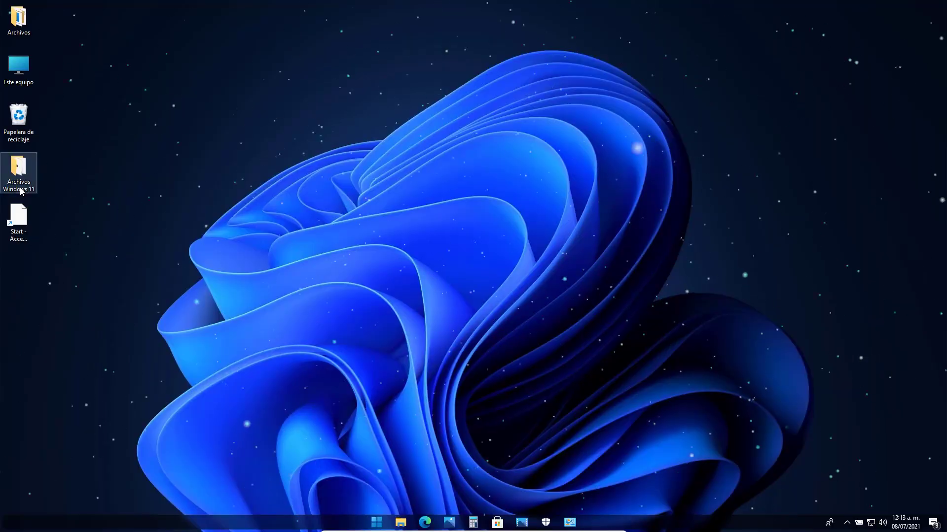
Paste the 11_4_rainmeter_by_niivu_dem2ev2 skin file into the Archivos Windows 11 folder.
{"action": "double_click", "coordinate": [19, 187]}
{"action": "right_click", "coordinate": [288, 201]}
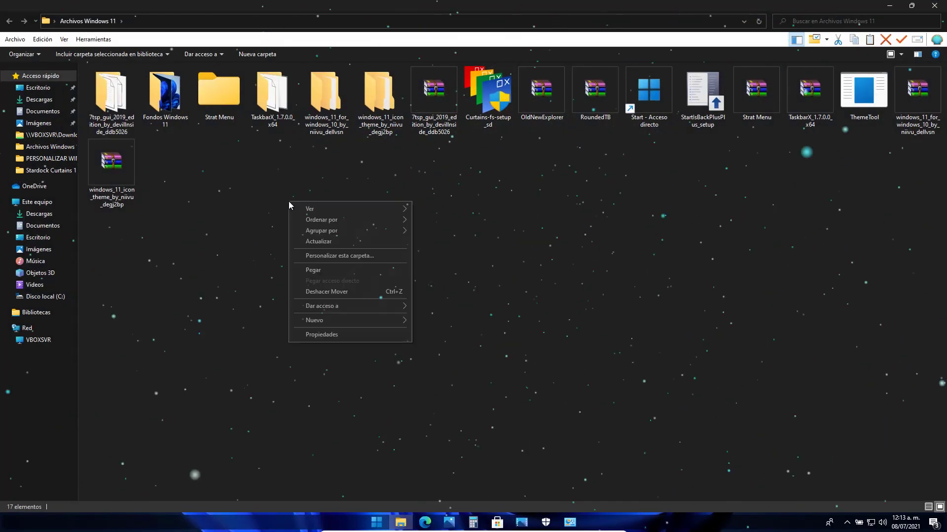
{"action": "left_click", "coordinate": [340, 272]}
{"action": "left_click", "coordinate": [517, 222]}
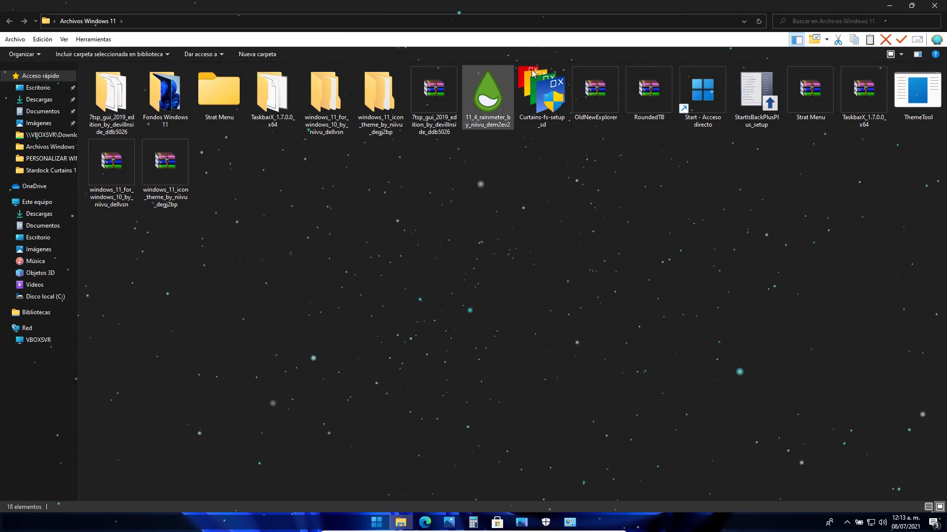
Move the Rainmeter skin file from Archivos Windows 11 to the desktop and close the folder window.
{"action": "right_click", "coordinate": [489, 97]}
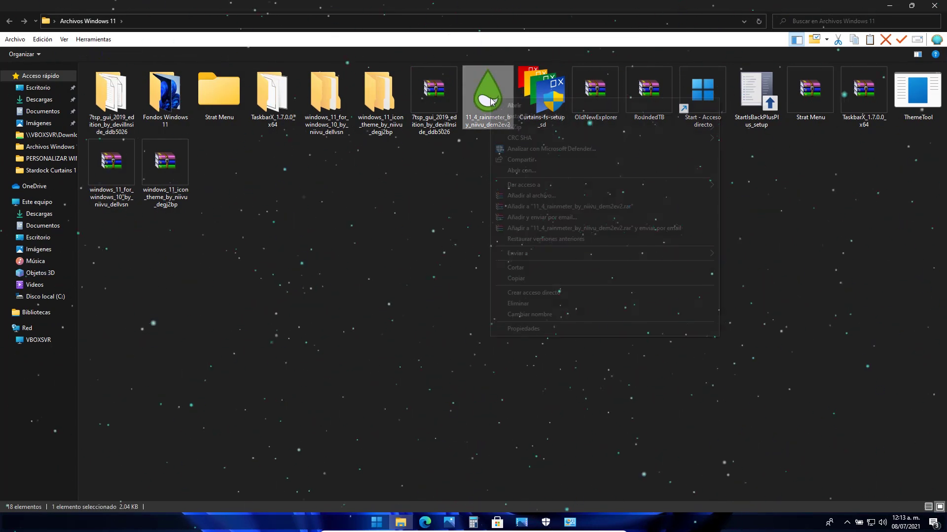
{"action": "left_click", "coordinate": [528, 270]}
{"action": "left_click", "coordinate": [934, 5]}
{"action": "right_click", "coordinate": [408, 212]}
{"action": "left_click", "coordinate": [436, 255]}
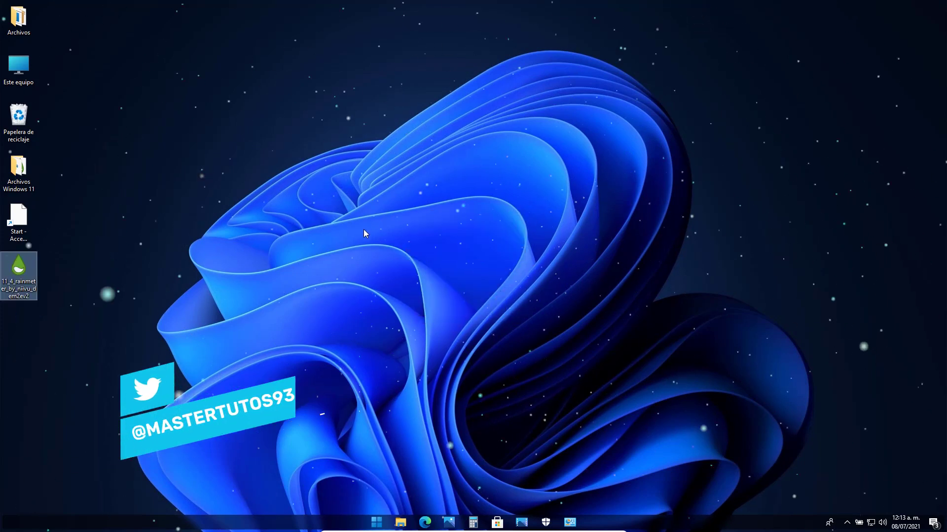
Install the Rainmeter skin 11 with its included skins loaded and place the clock widget in the desktop's lower-right corner.
{"action": "double_click", "coordinate": [29, 280]}
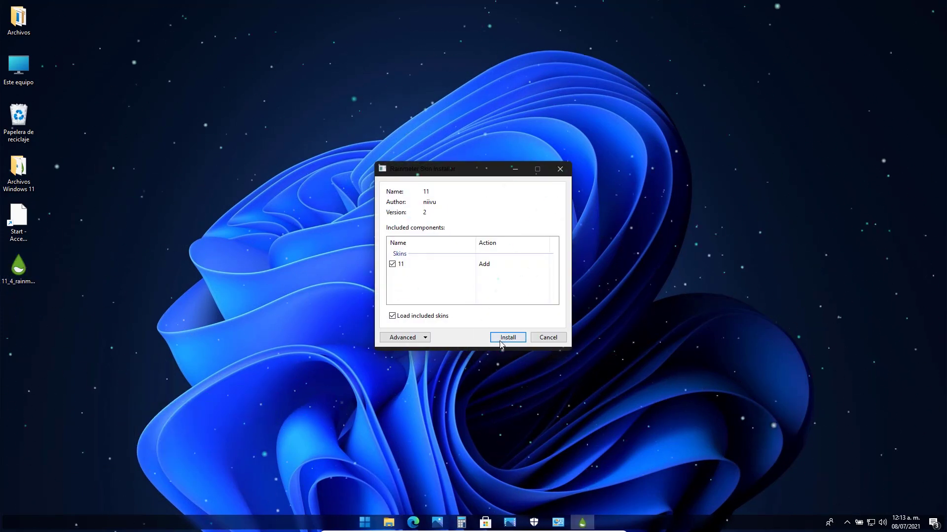
{"action": "left_click", "coordinate": [506, 338]}
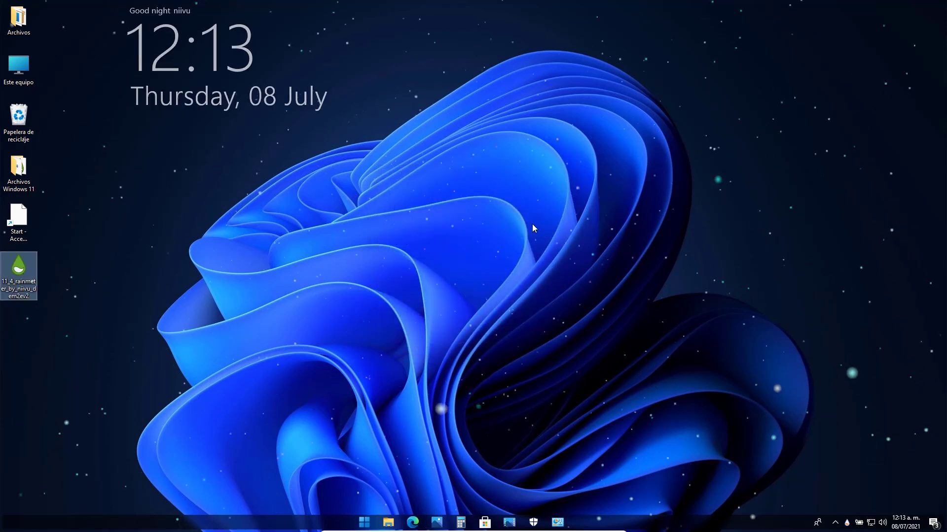
{"action": "left_click_drag", "start_coordinate": [233, 47], "coordinate": [232, 116]}
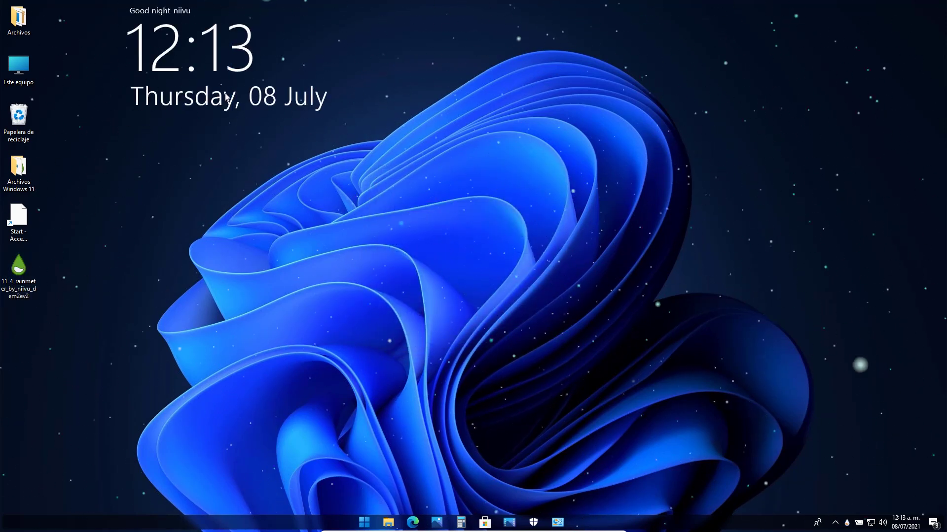
{"action": "left_click_drag", "start_coordinate": [240, 46], "coordinate": [844, 423]}
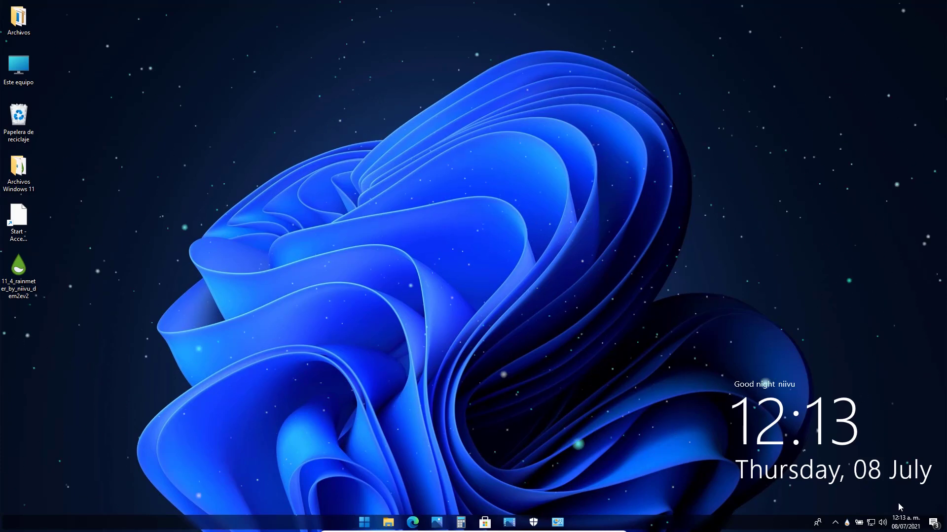
Examine the customized Start menu and the Este equipo view in File Explorer, and return to the desktop.
{"action": "left_click", "coordinate": [364, 523]}
{"action": "left_click", "coordinate": [510, 267]}
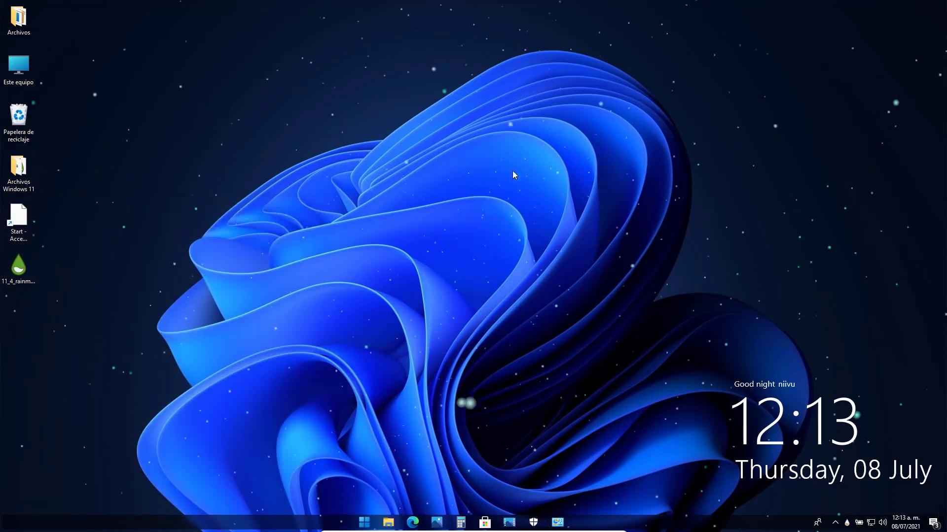
{"action": "key", "text": "super+e"}
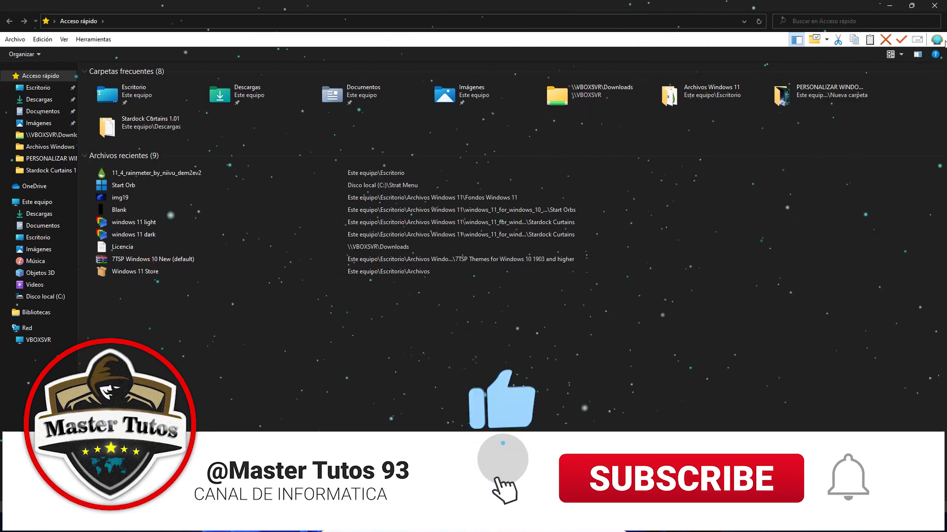
{"action": "left_click", "coordinate": [37, 201]}
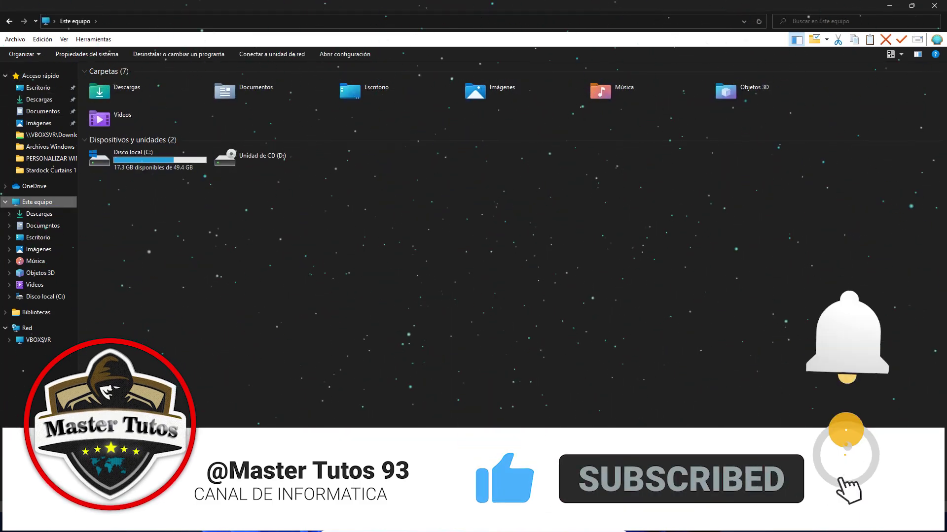
{"action": "key", "text": "alt+F4"}
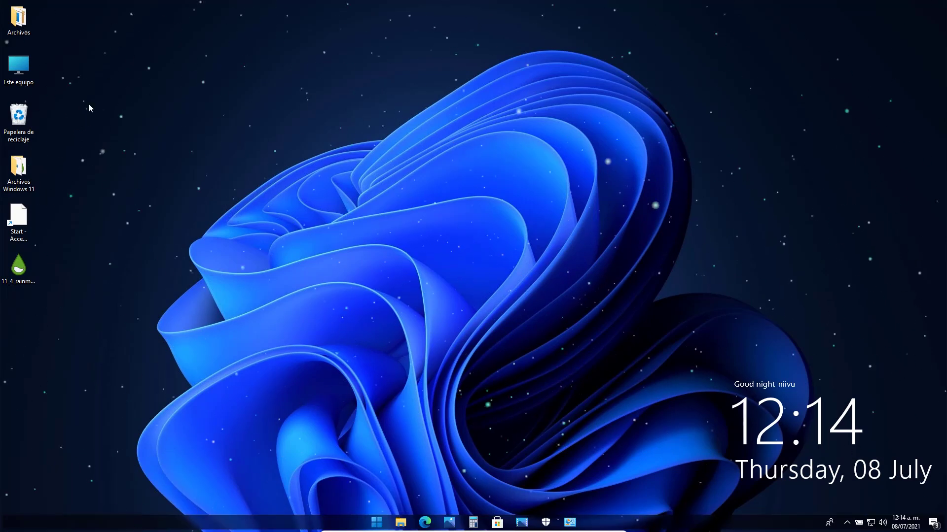
{"action": "left_click", "coordinate": [19, 170]}
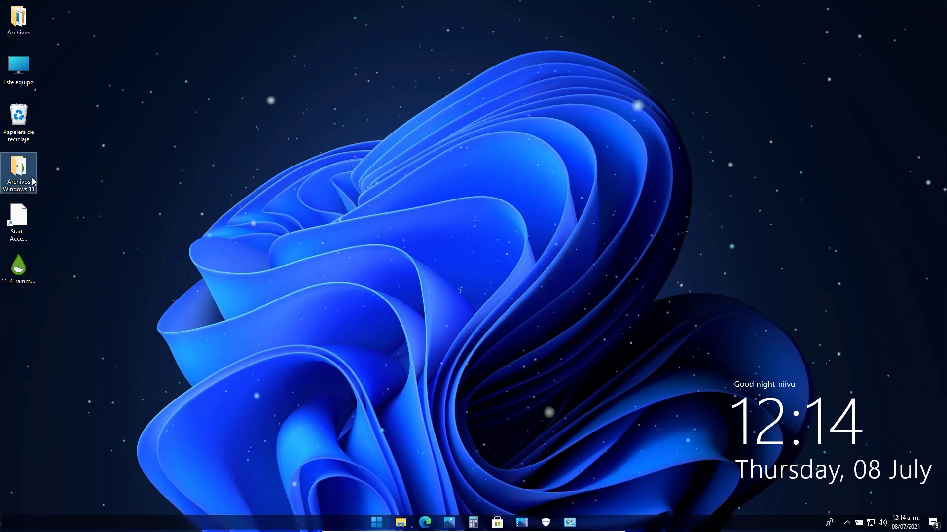